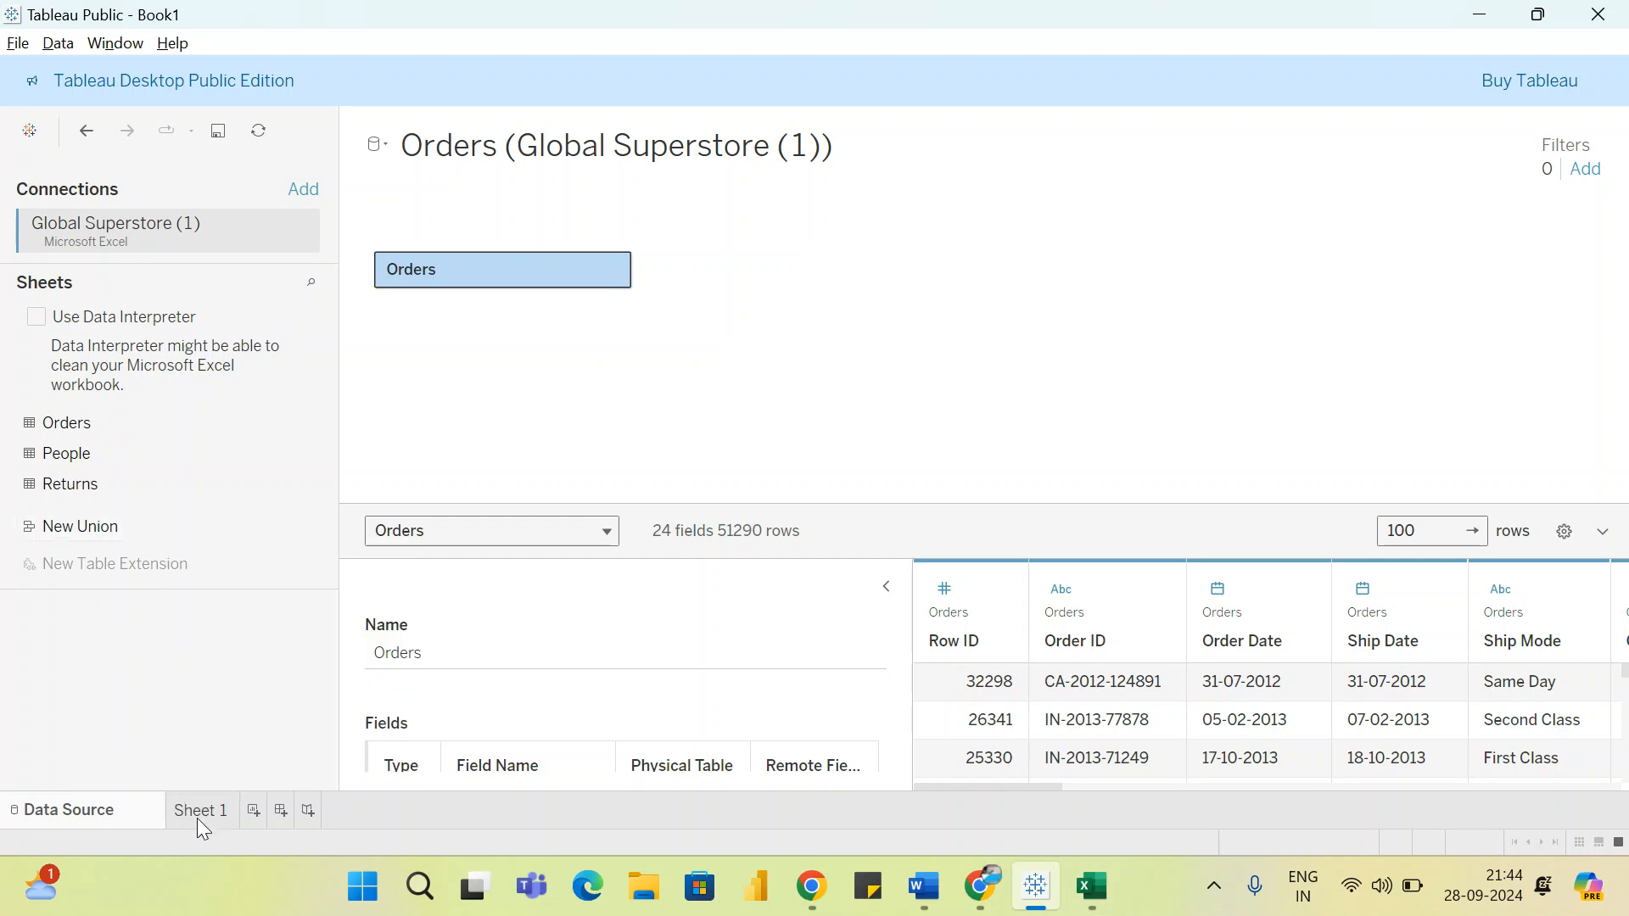
- Open Sheet 1 and look through the dimension and measure fields of the Orders table
{"action": "left_click", "coordinate": [198, 813]}
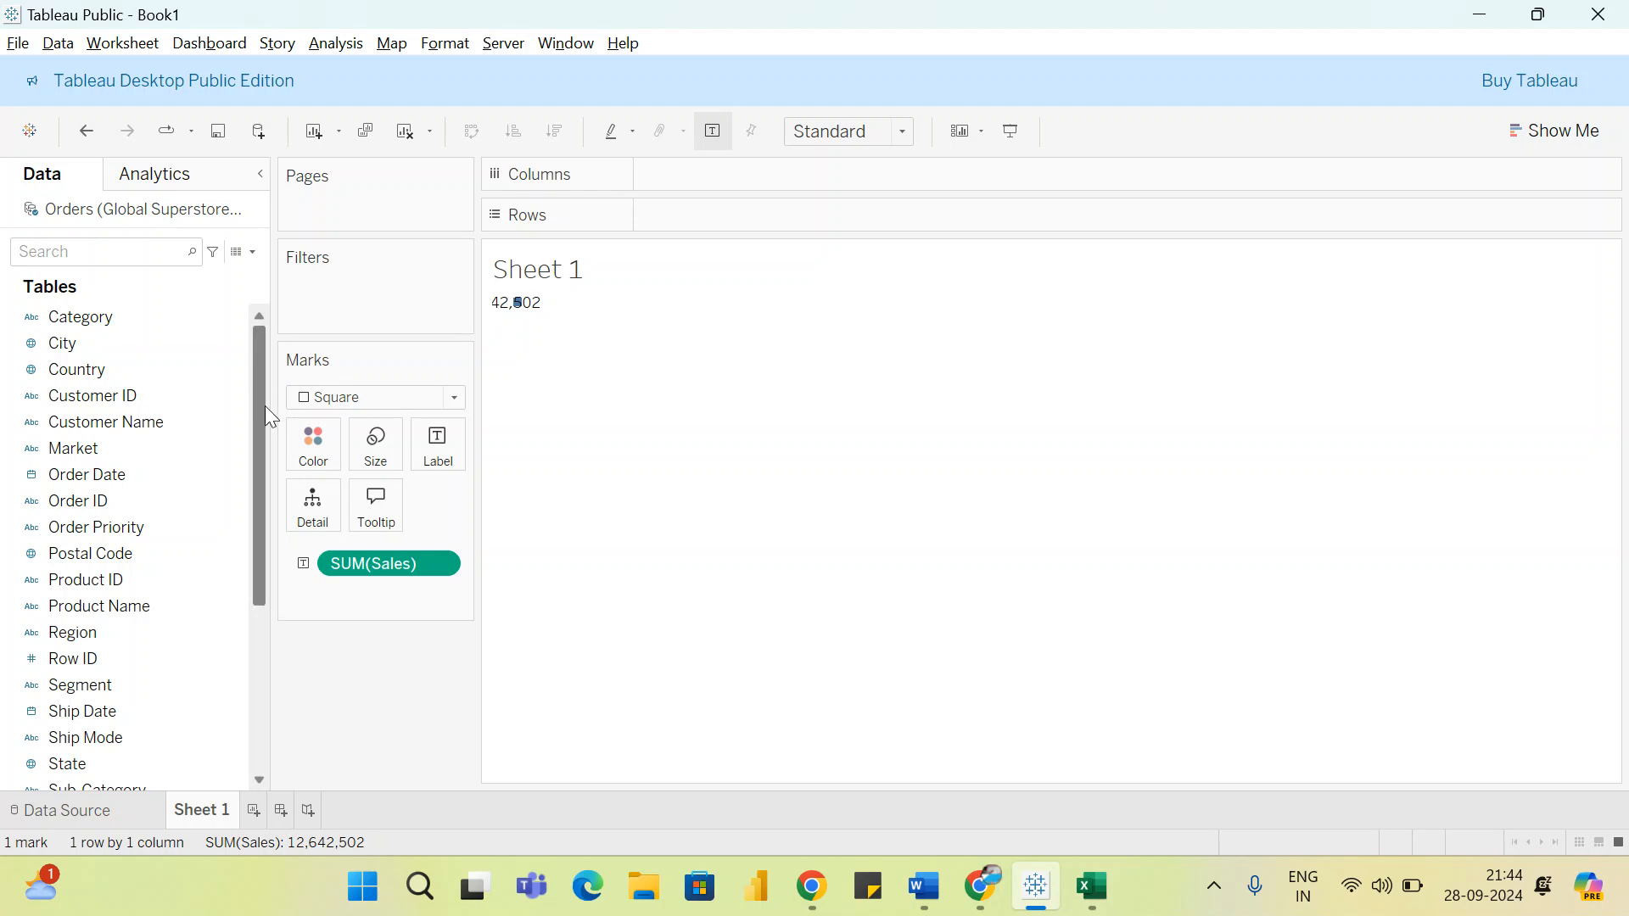
{"action": "left_click", "coordinate": [74, 372]}
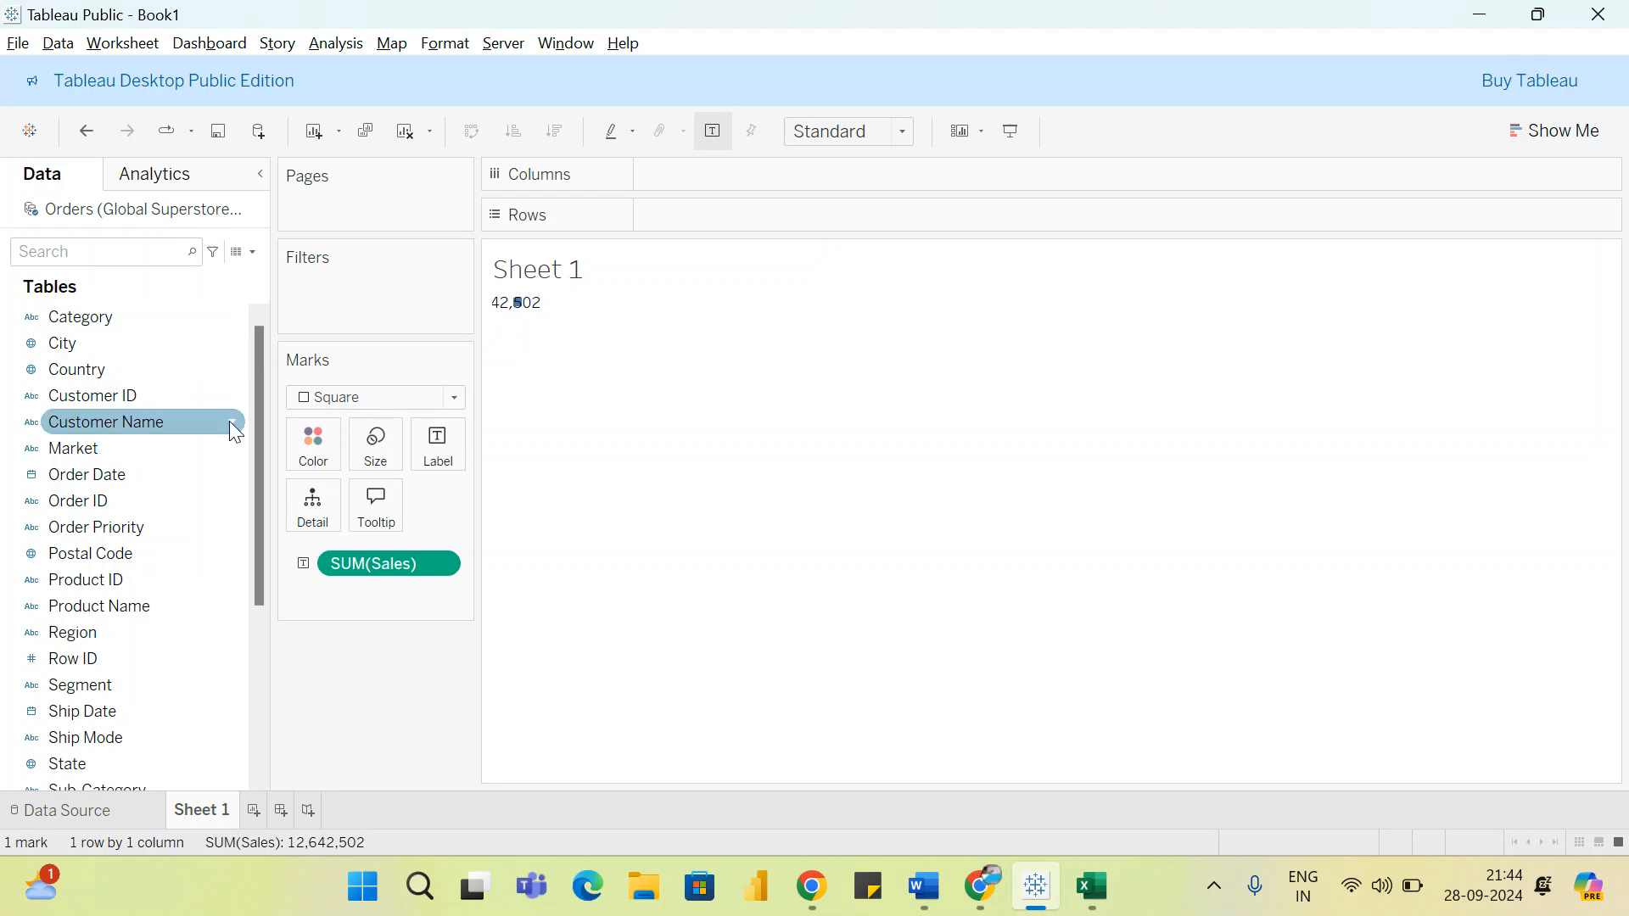
{"action": "scroll", "coordinate": [248, 516], "scroll_direction": "down", "scroll_amount": 5}
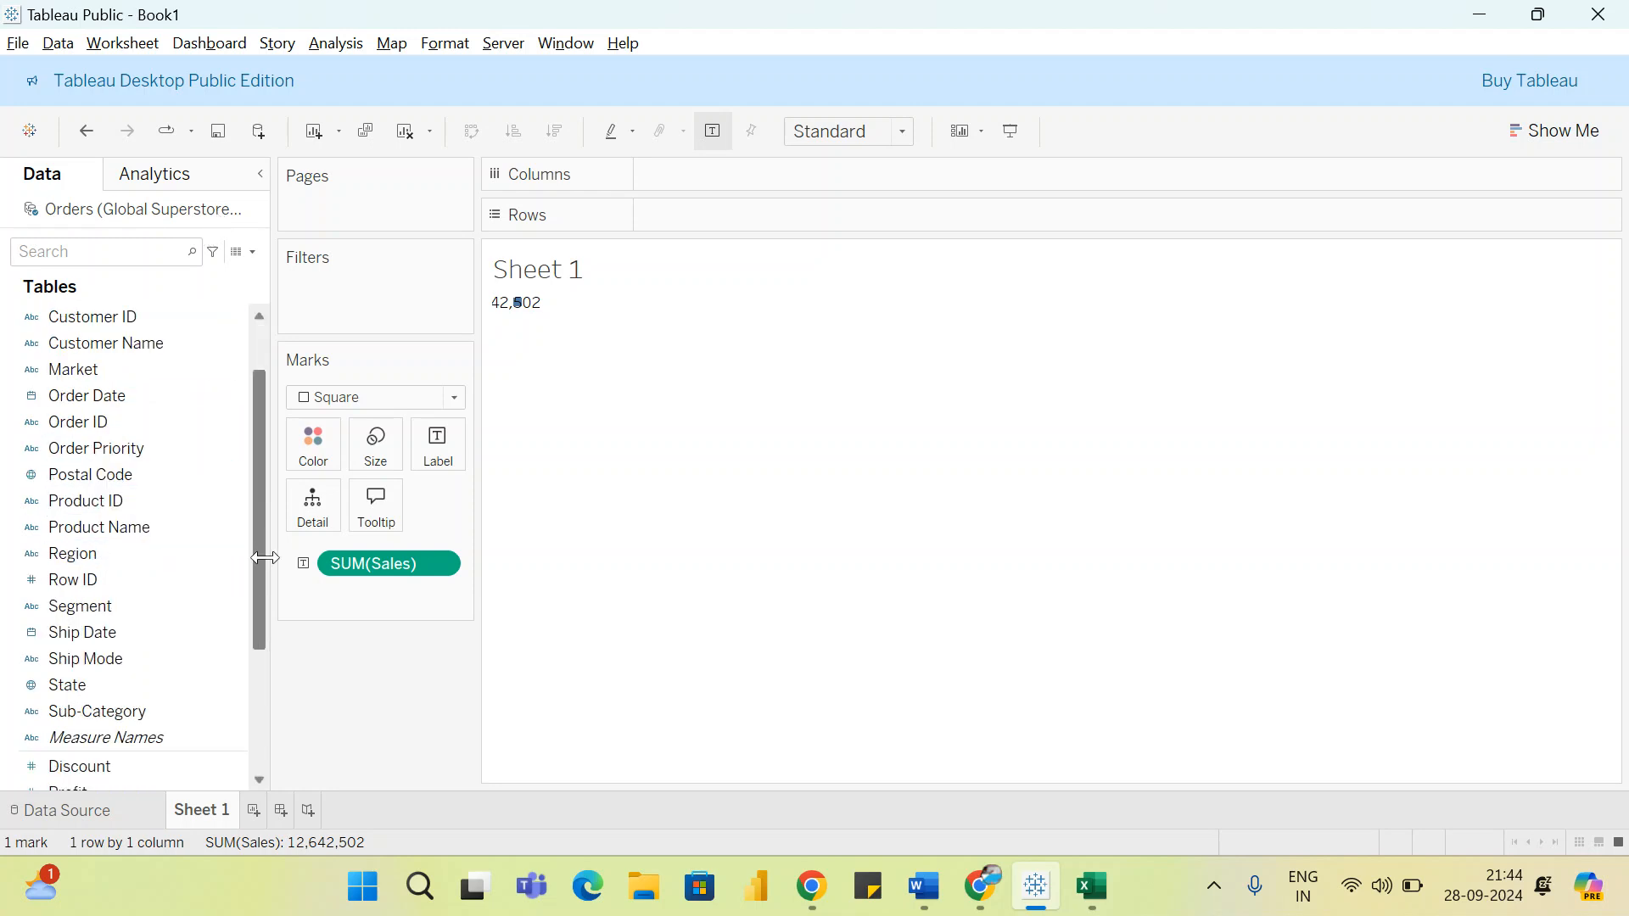
{"action": "scroll", "coordinate": [260, 421], "scroll_direction": "up", "scroll_amount": 5}
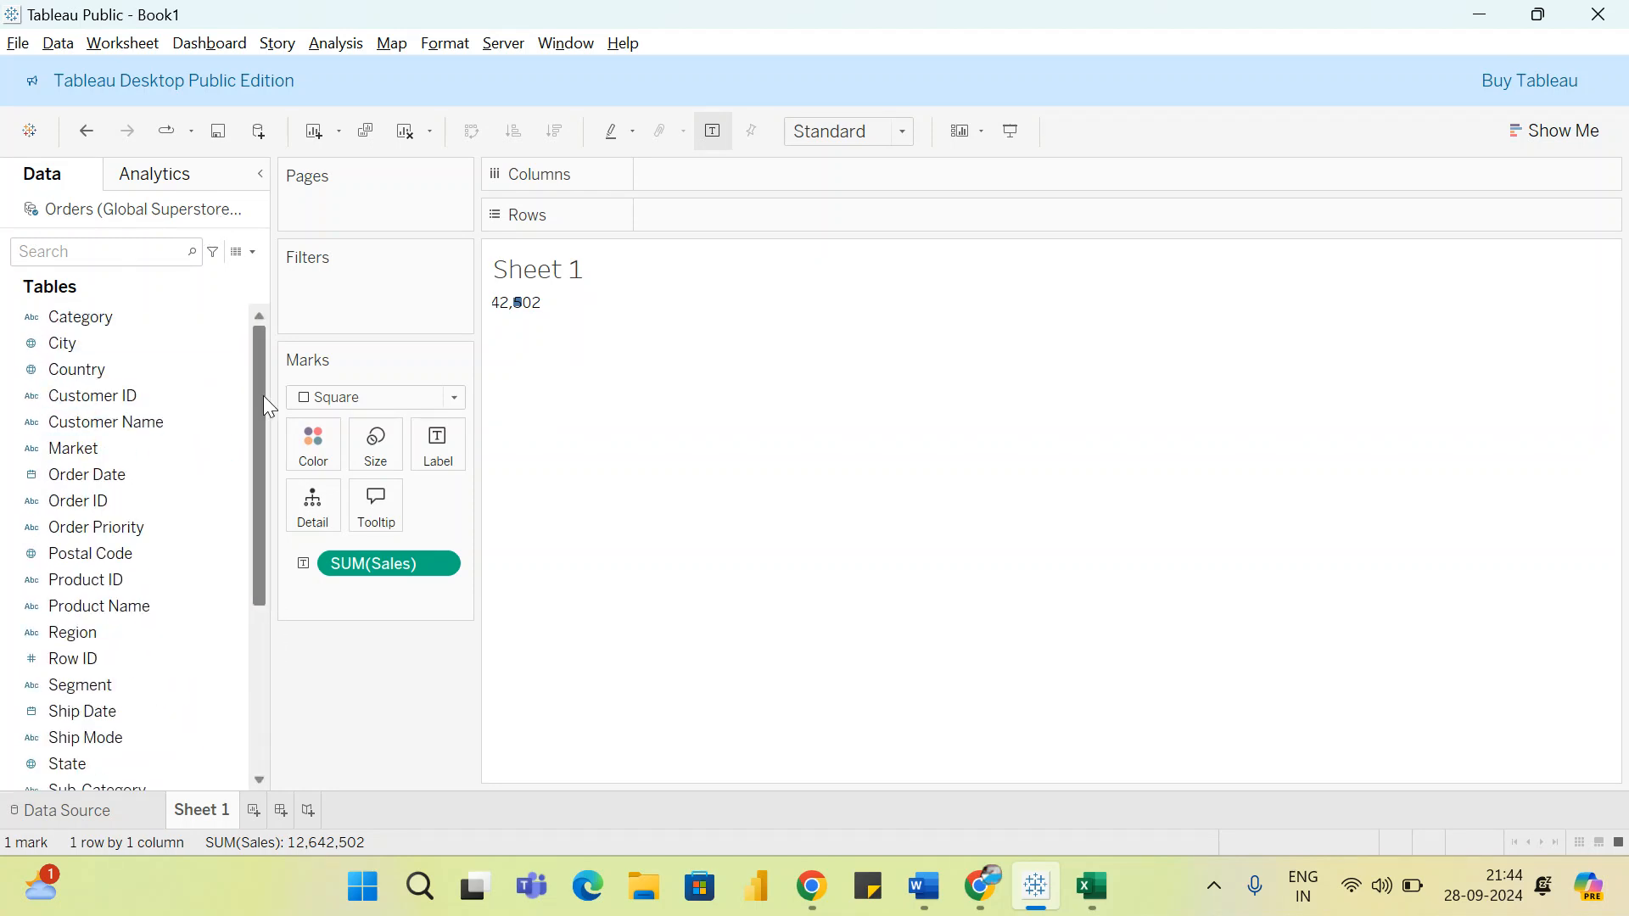
{"action": "left_click_drag", "start_coordinate": [264, 396], "coordinate": [272, 550]}
{"action": "scroll", "coordinate": [265, 377], "scroll_direction": "up", "scroll_amount": 3}
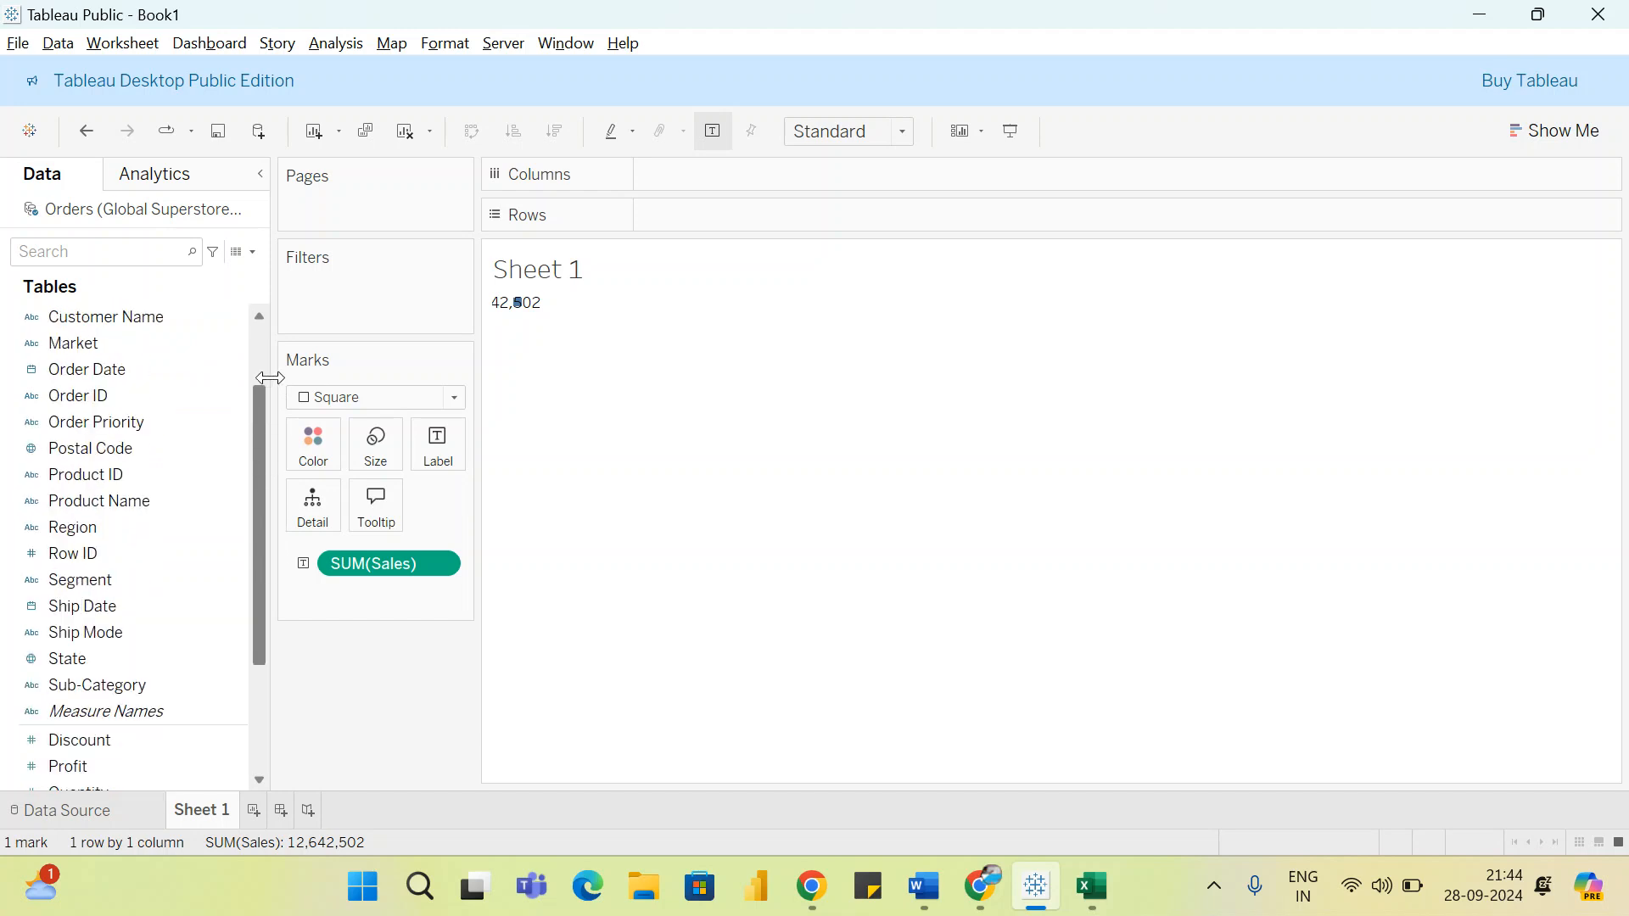
{"action": "scroll", "coordinate": [246, 361], "scroll_direction": "up", "scroll_amount": 1}
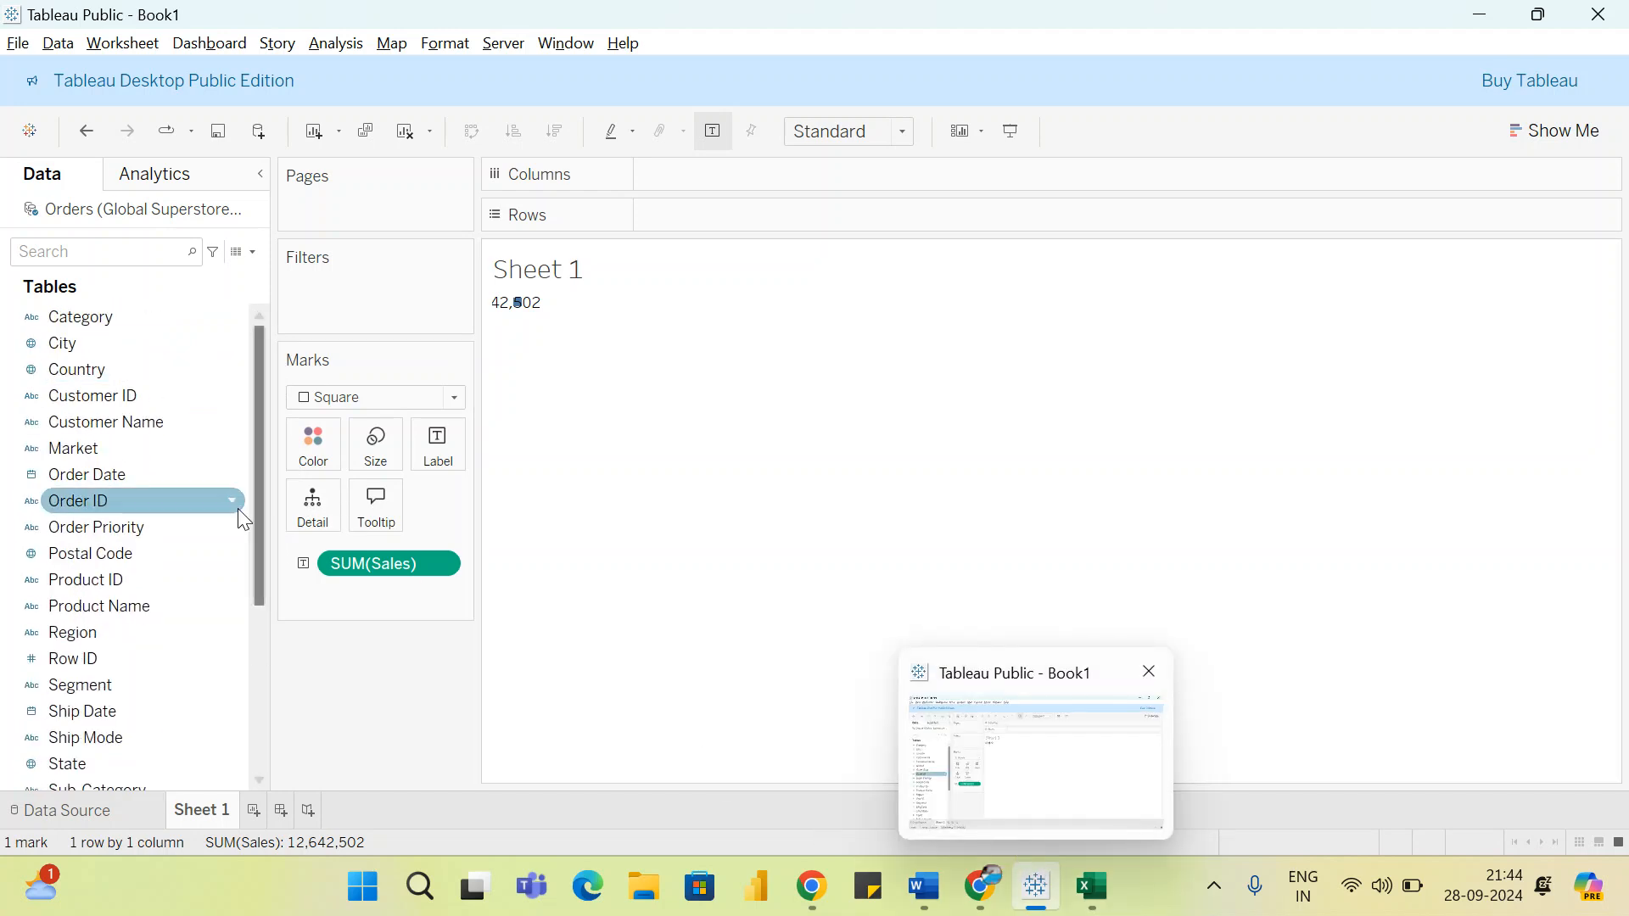
- Switch to Excel to examine the Global Superstore (1) data columns, and return to the Tableau worksheet
{"action": "left_click", "coordinate": [1093, 887]}
{"action": "left_click_drag", "start_coordinate": [1174, 799], "coordinate": [1067, 799]}
{"action": "scroll", "coordinate": [1626, 321], "scroll_direction": "down", "scroll_amount": 1}
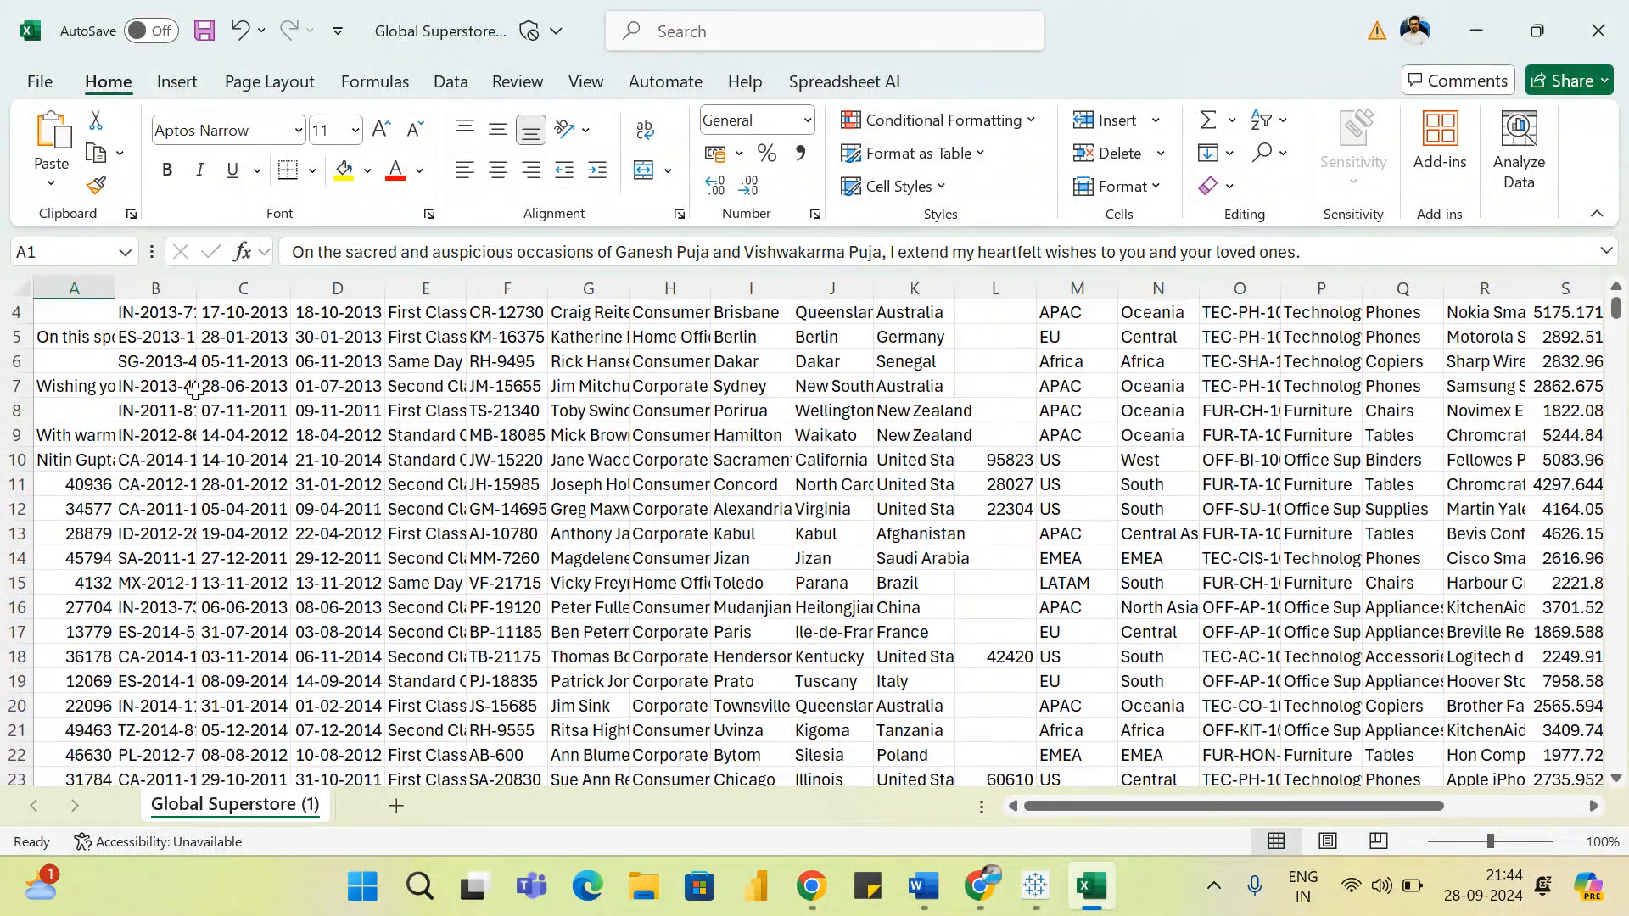
{"action": "scroll", "coordinate": [1625, 321], "scroll_direction": "up", "scroll_amount": 1}
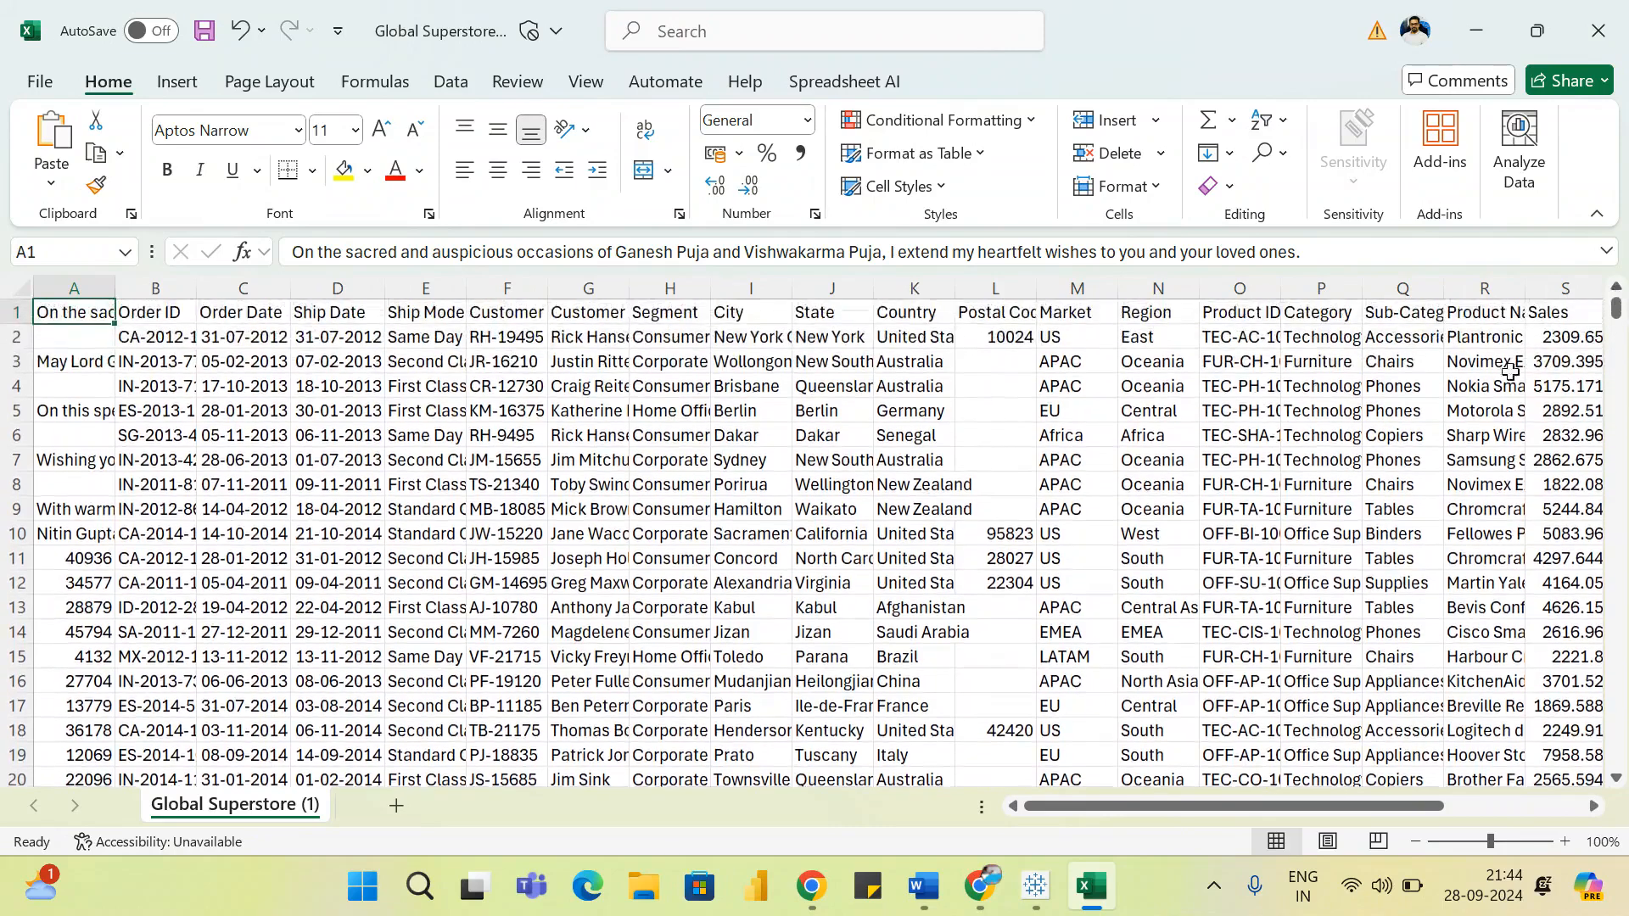
{"action": "left_click", "coordinate": [1050, 888]}
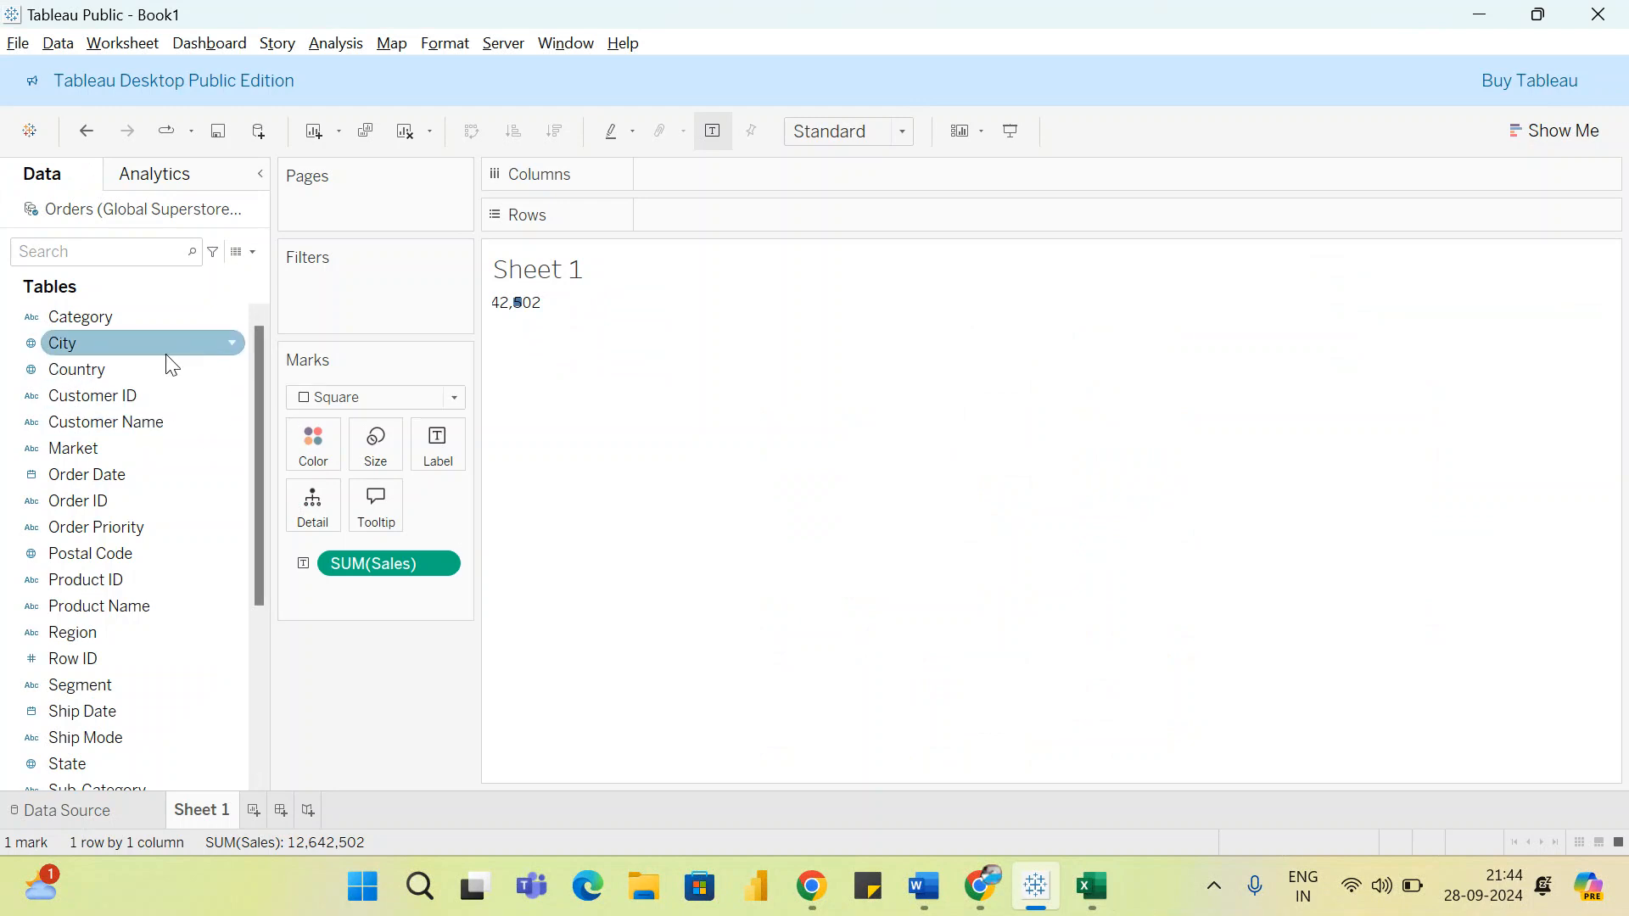
{"action": "left_click_drag", "start_coordinate": [254, 406], "coordinate": [277, 378]}
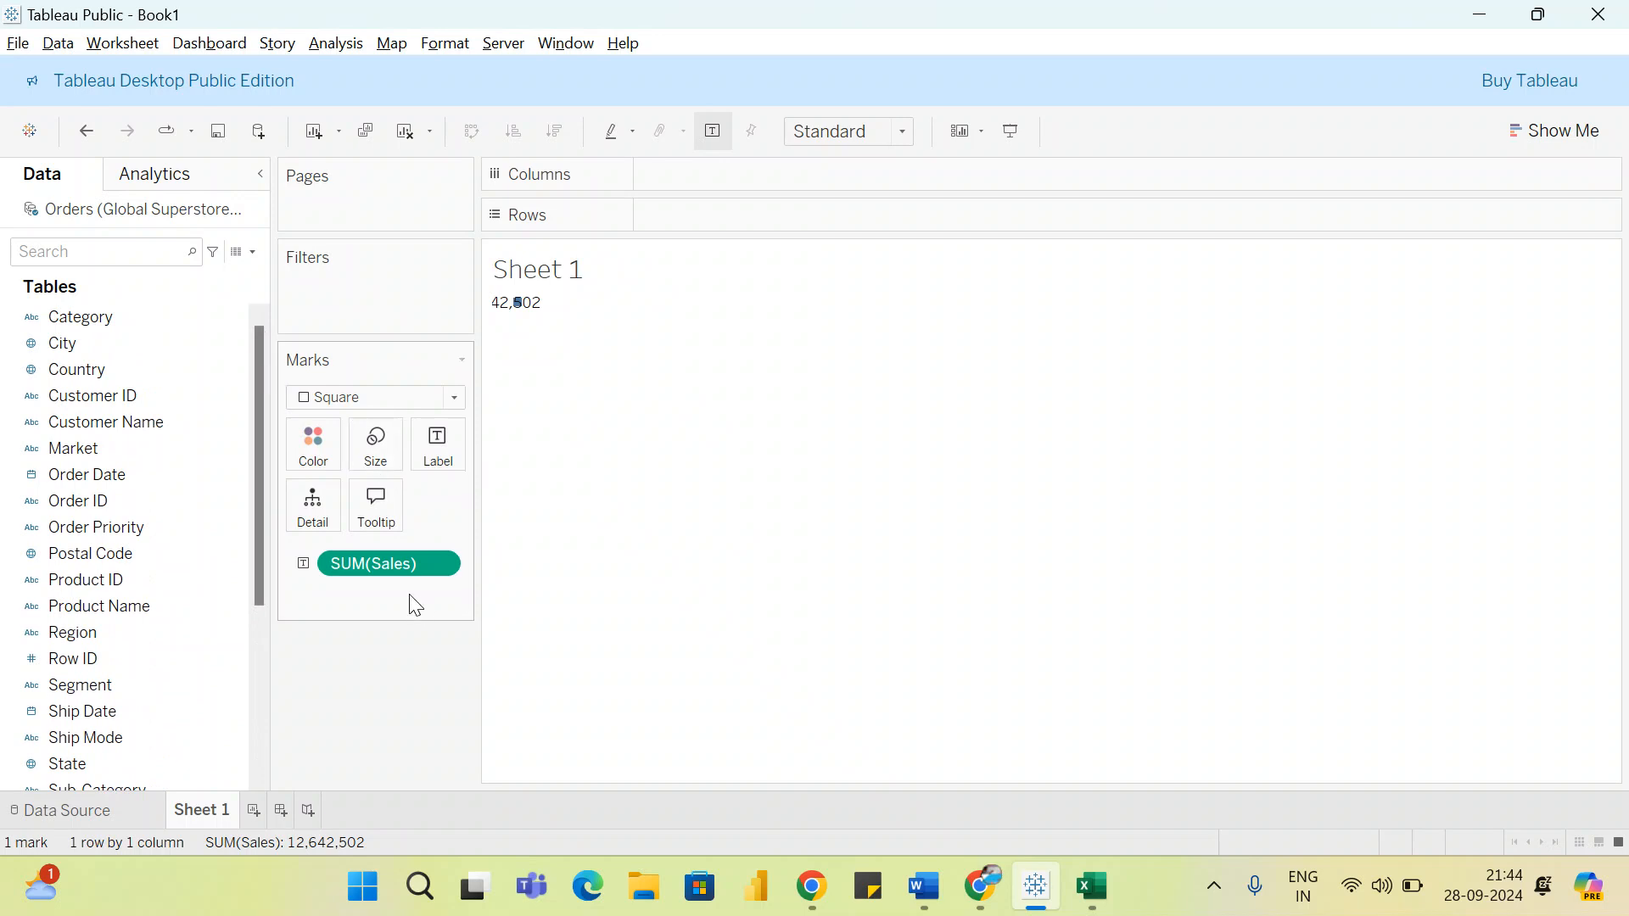
- Remove SUM(Sales) from the Marks card of Sheet 1
{"action": "left_click_drag", "start_coordinate": [406, 567], "coordinate": [114, 627]}
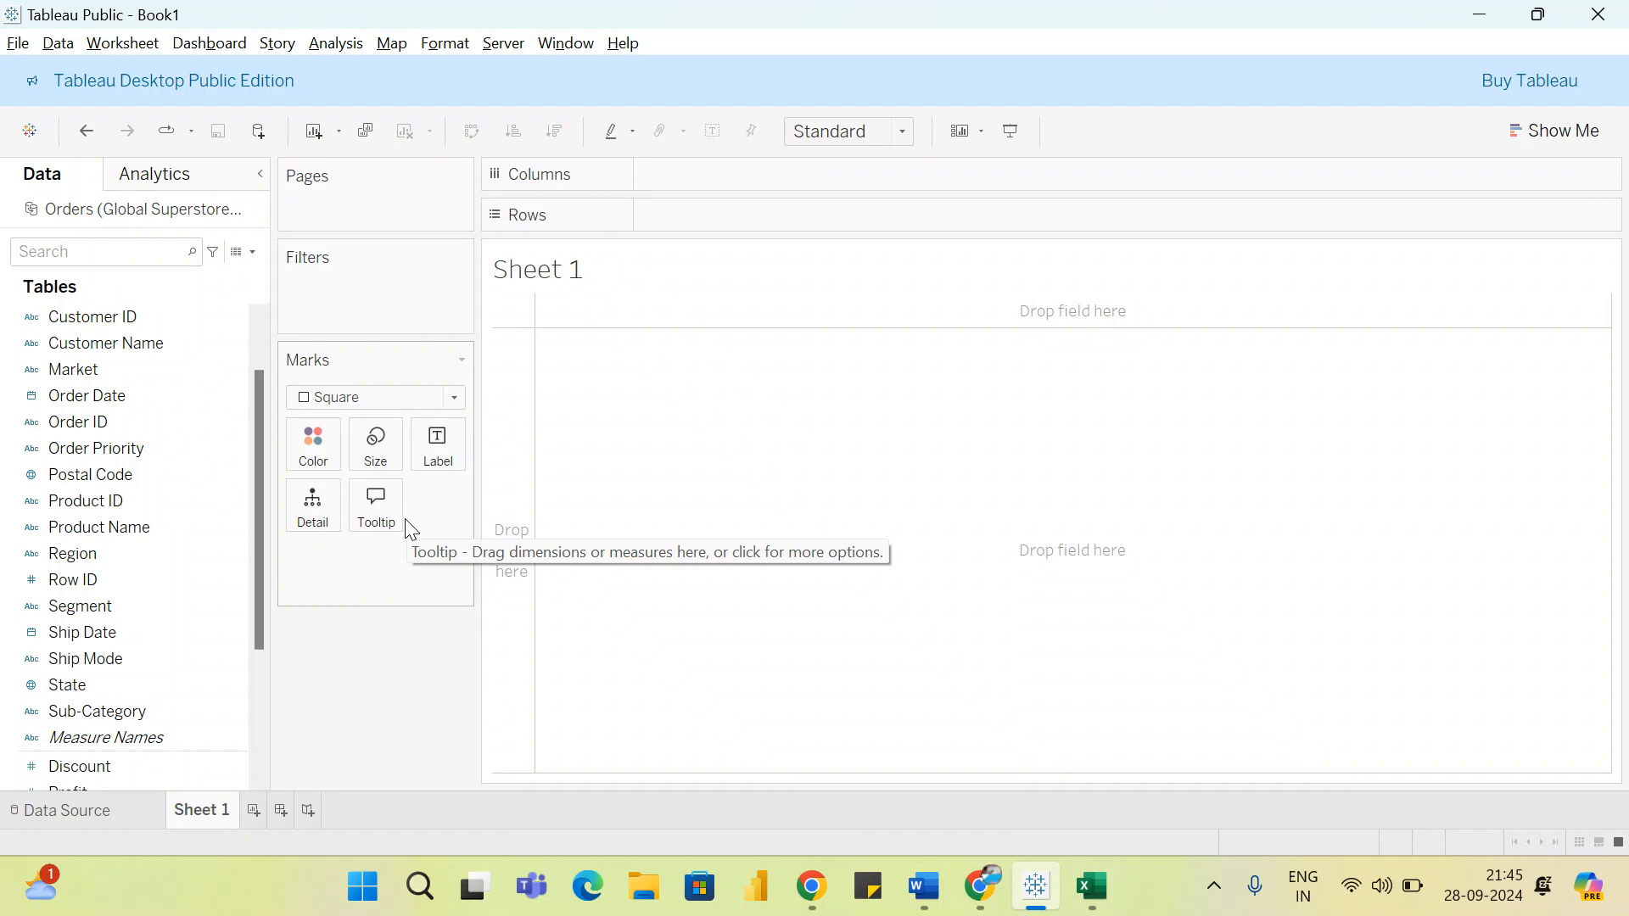
{"action": "scroll", "coordinate": [259, 407], "scroll_direction": "up", "scroll_amount": 2}
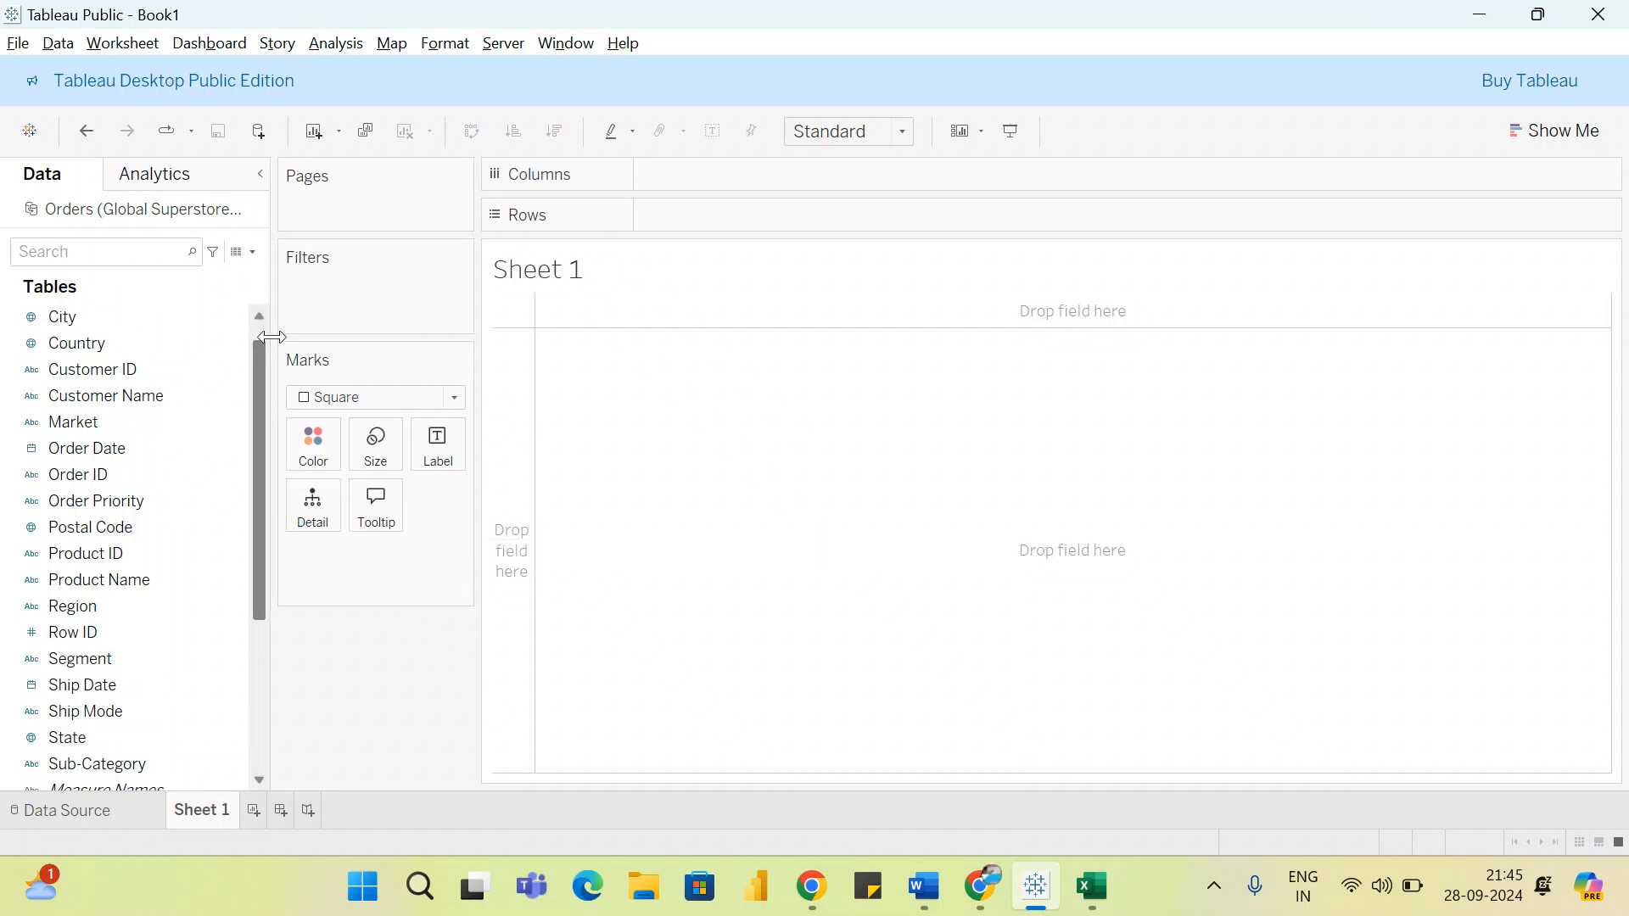
{"action": "scroll", "coordinate": [264, 355], "scroll_direction": "up", "scroll_amount": 1}
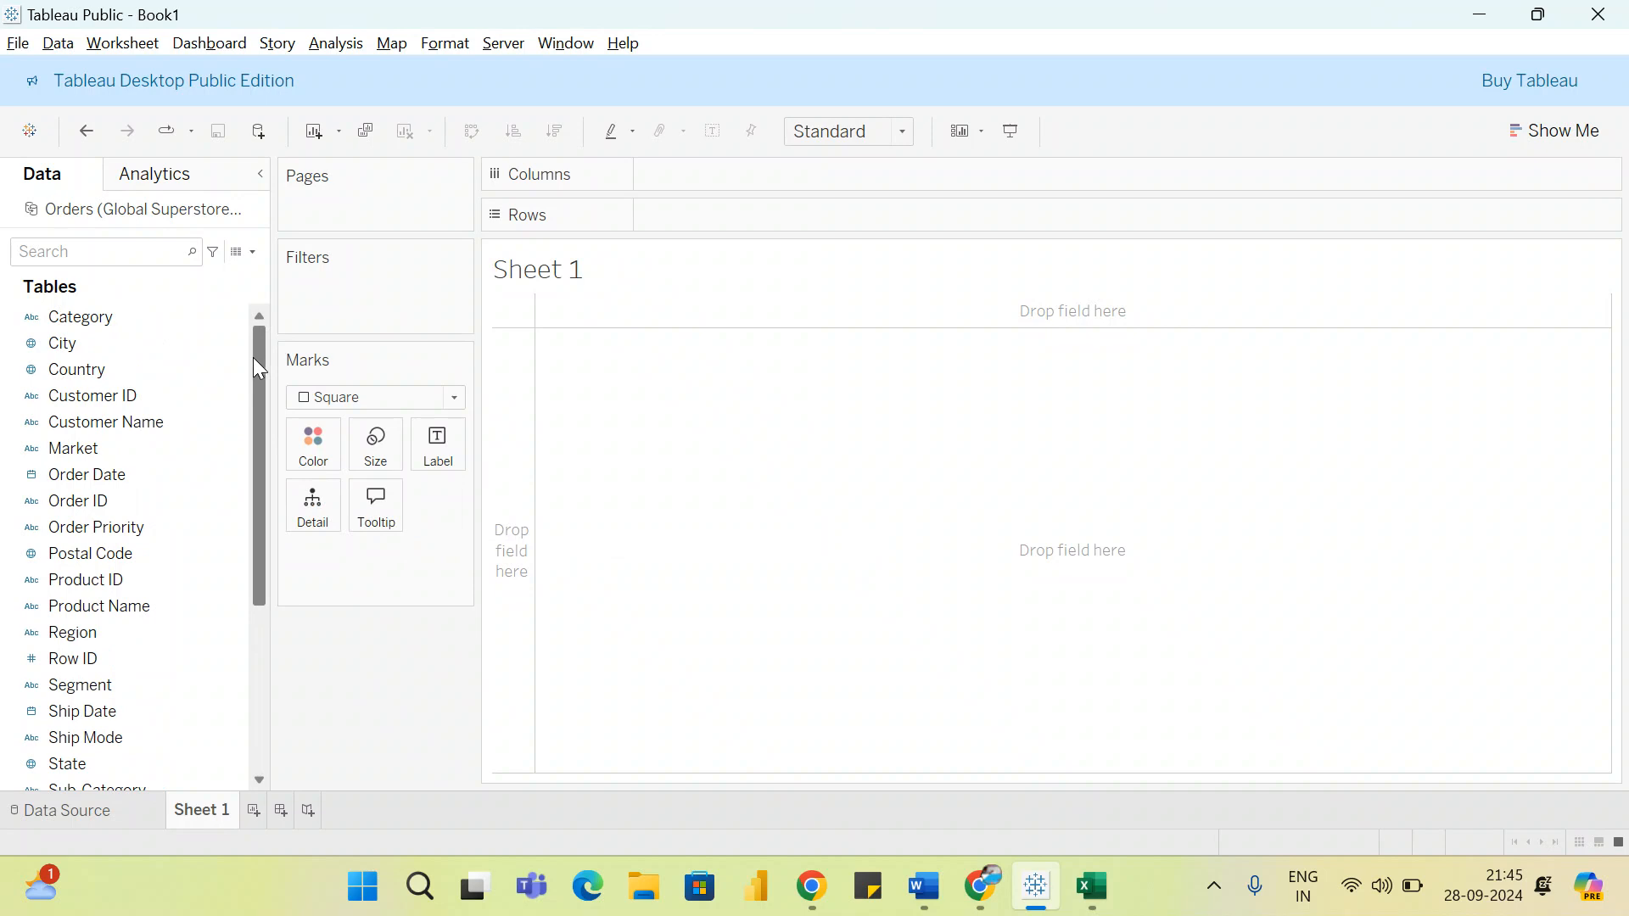
- Put Category on Rows and add Sales to the square marks beside the category names
{"action": "left_click", "coordinate": [132, 325]}
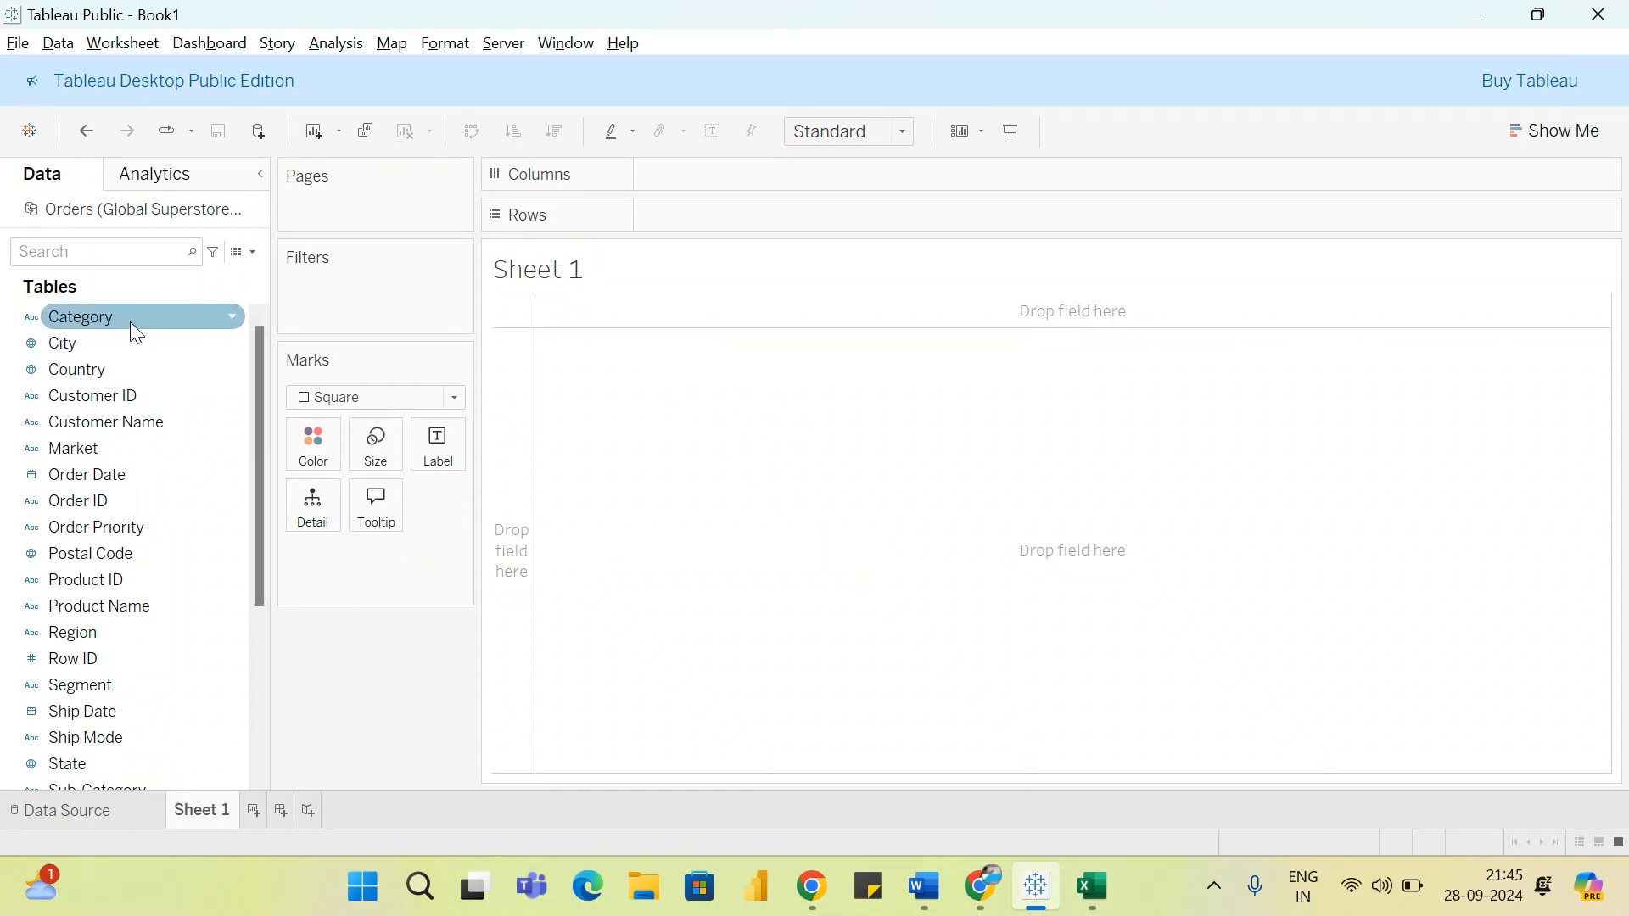
{"action": "left_click_drag", "start_coordinate": [130, 322], "coordinate": [757, 221]}
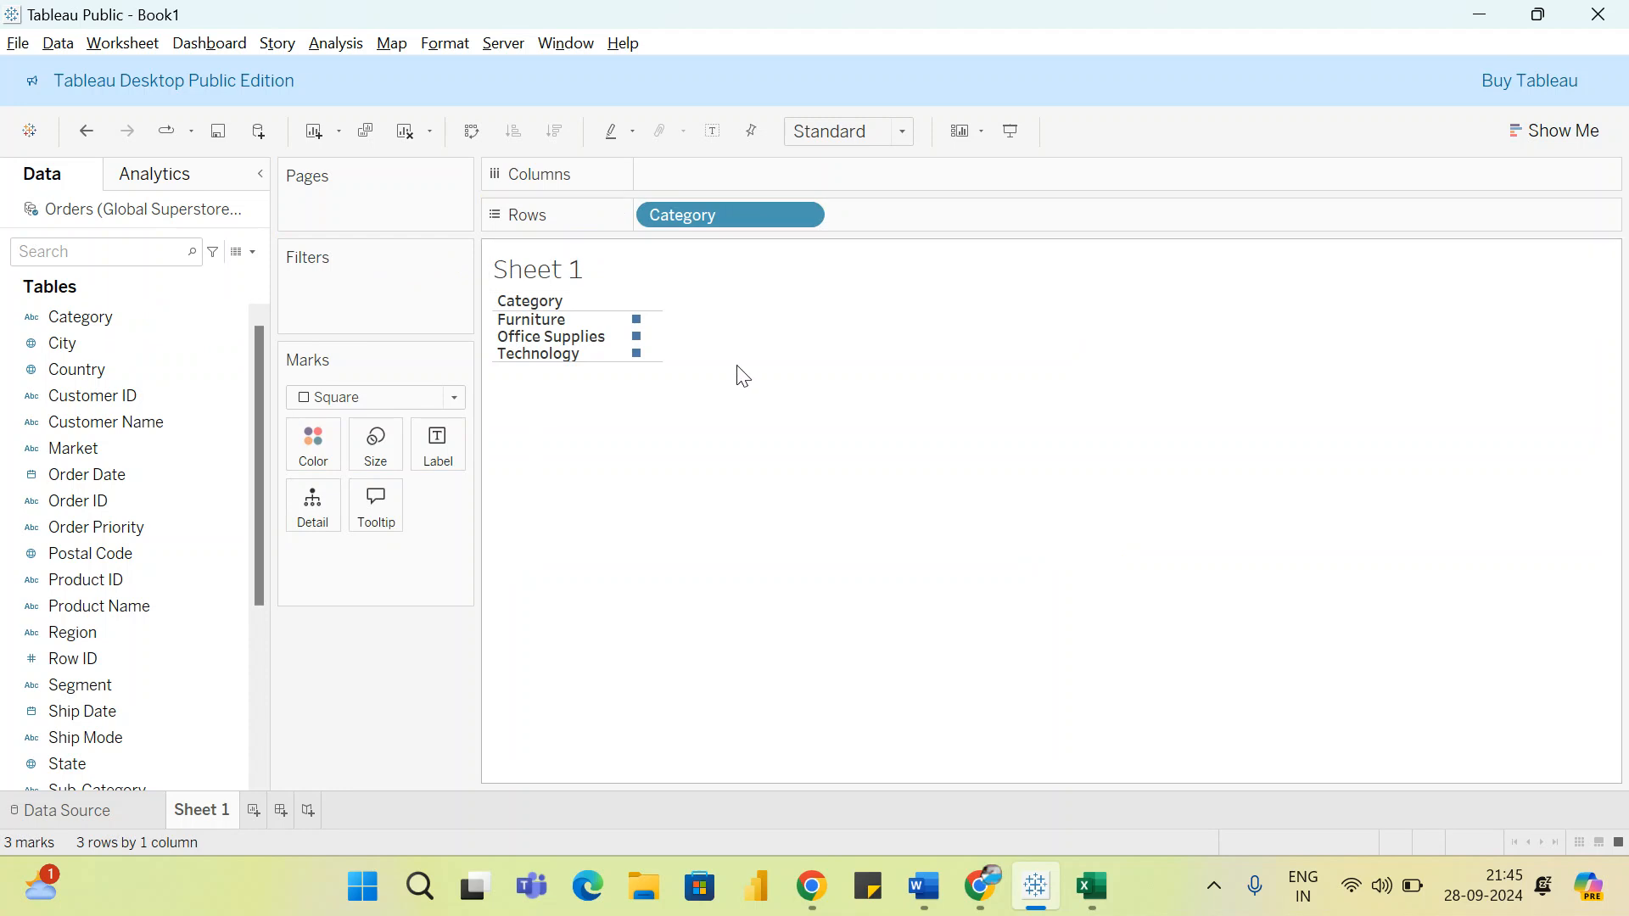
{"action": "left_click_drag", "start_coordinate": [256, 444], "coordinate": [273, 584]}
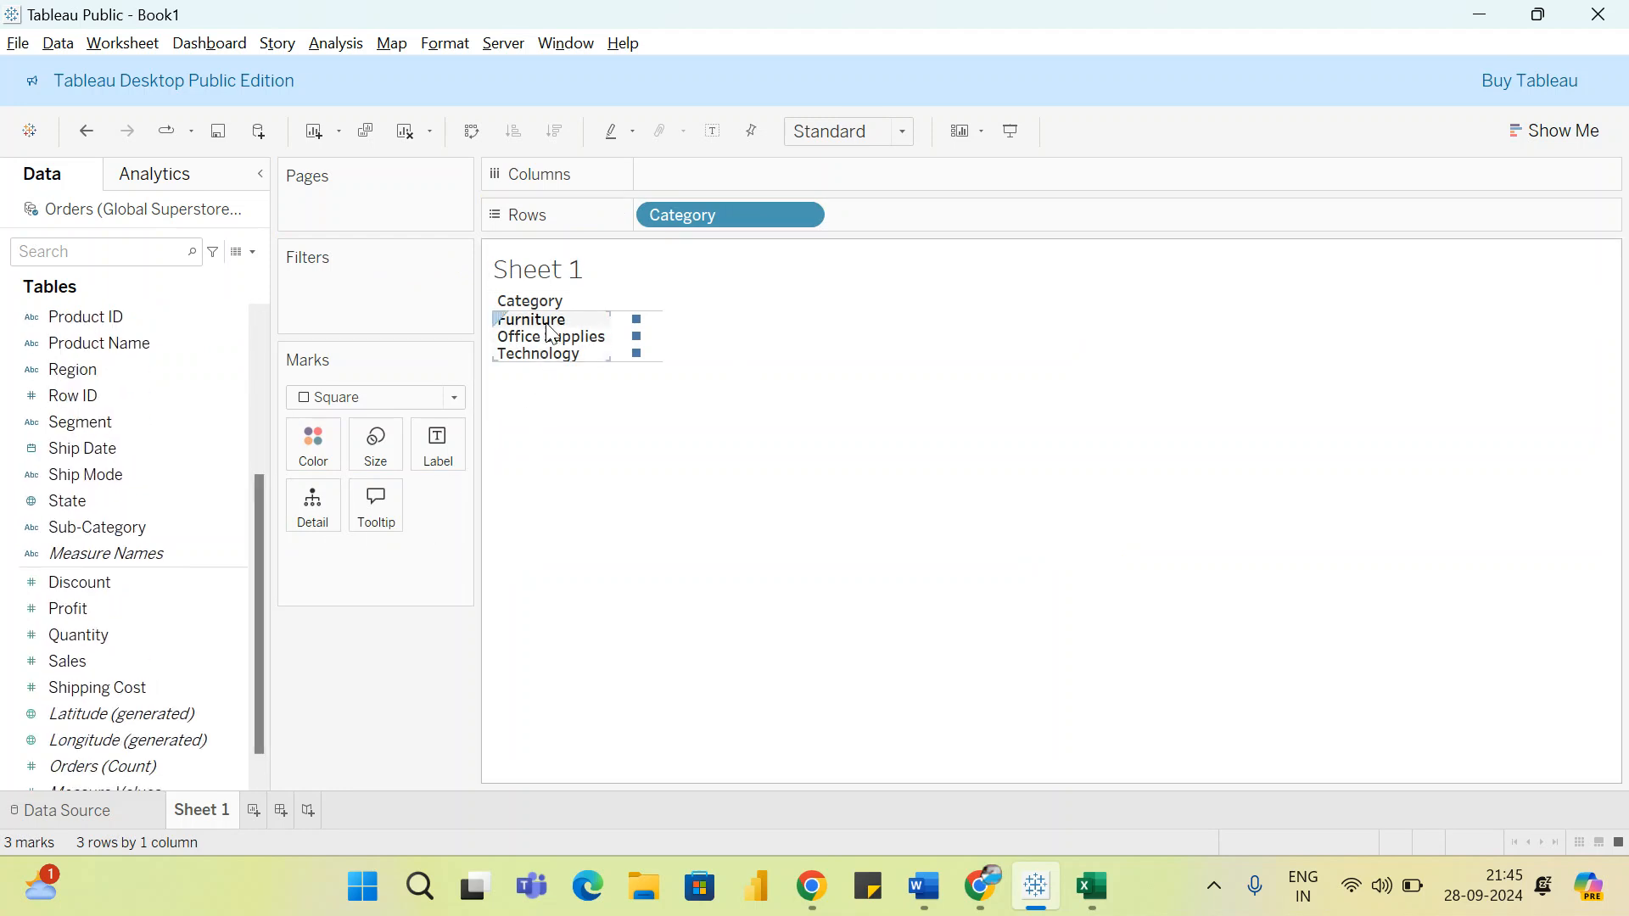
{"action": "left_click", "coordinate": [143, 636]}
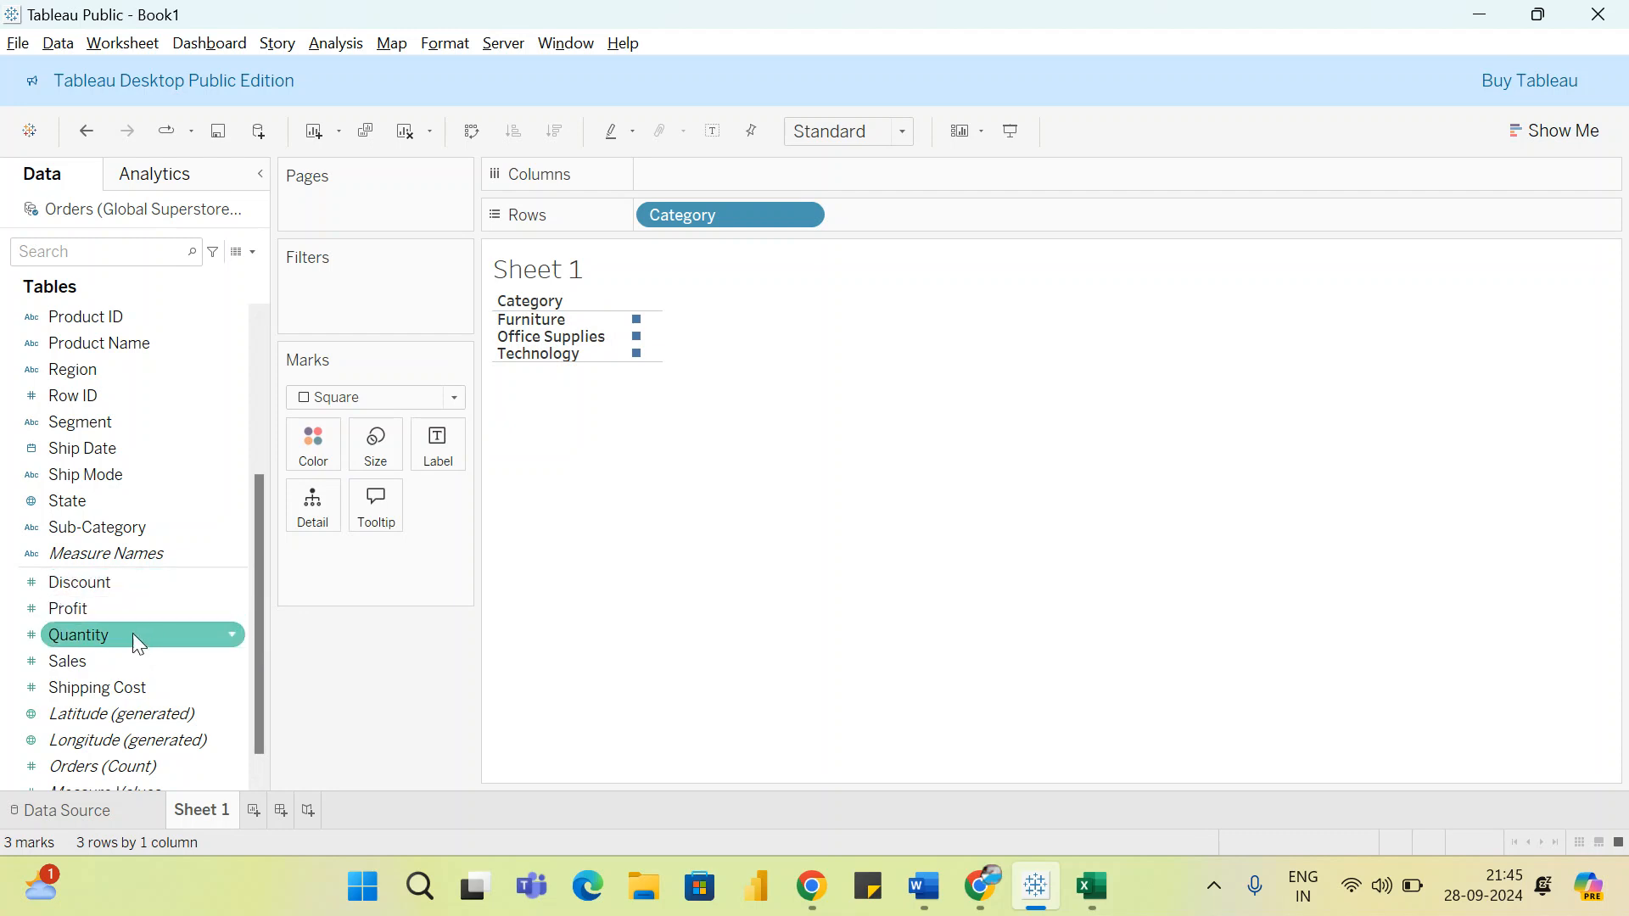
{"action": "left_click", "coordinate": [120, 662]}
{"action": "left_click_drag", "start_coordinate": [121, 664], "coordinate": [638, 333]}
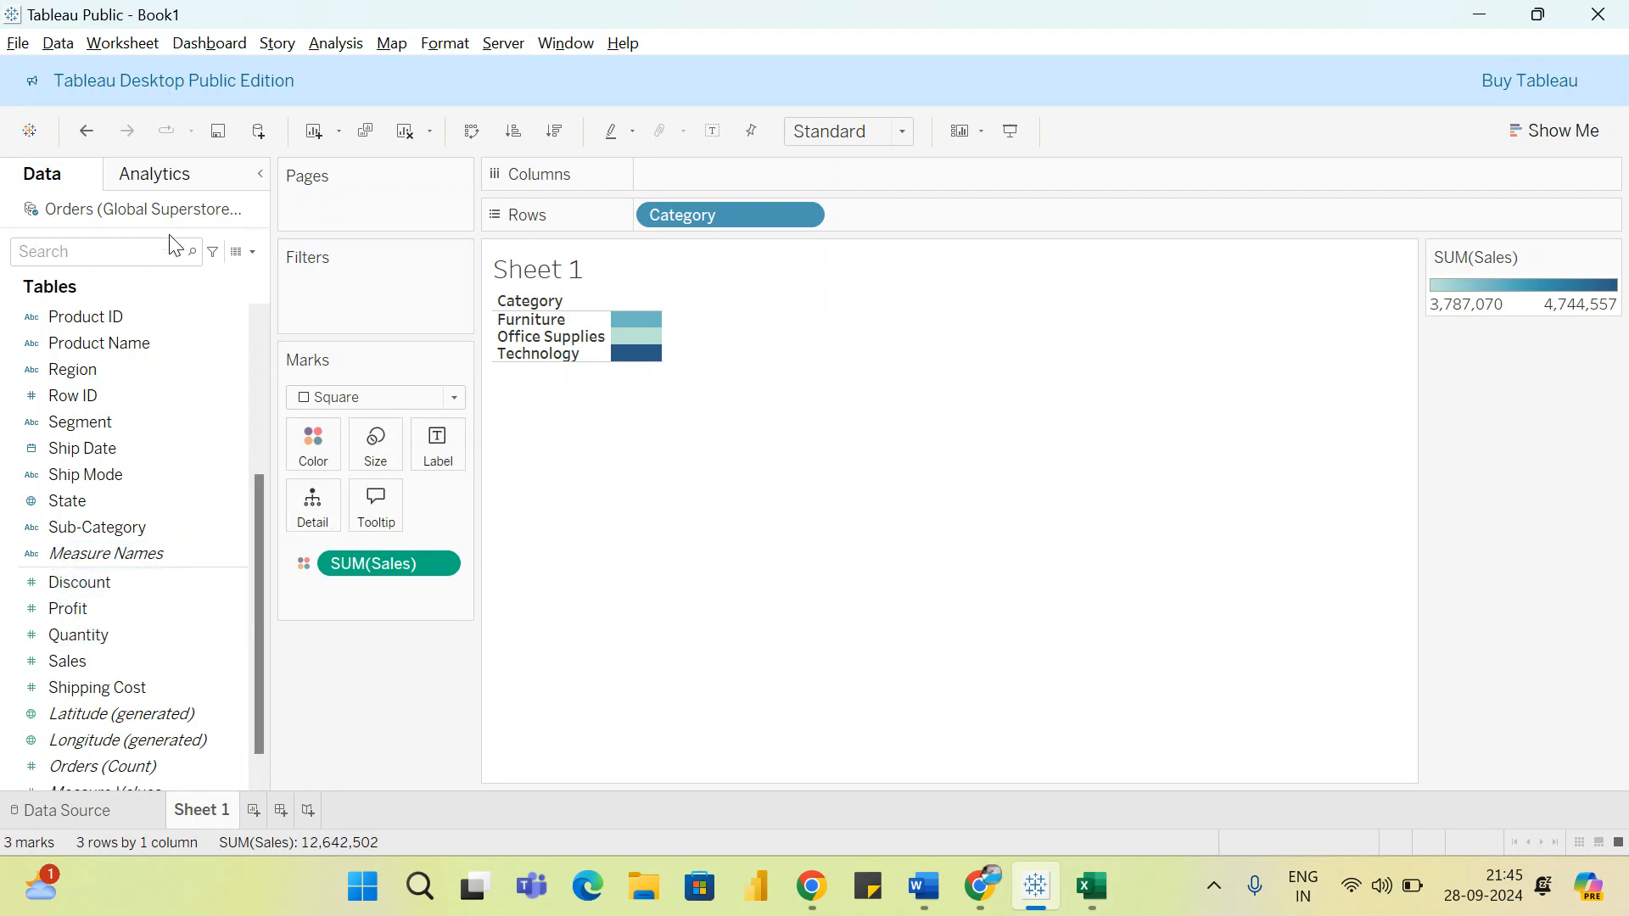
- Undo all changes in the workbook back to an empty Sheet 1 without a data connection
{"action": "left_click", "coordinate": [90, 134]}
{"action": "left_click", "coordinate": [90, 134]}
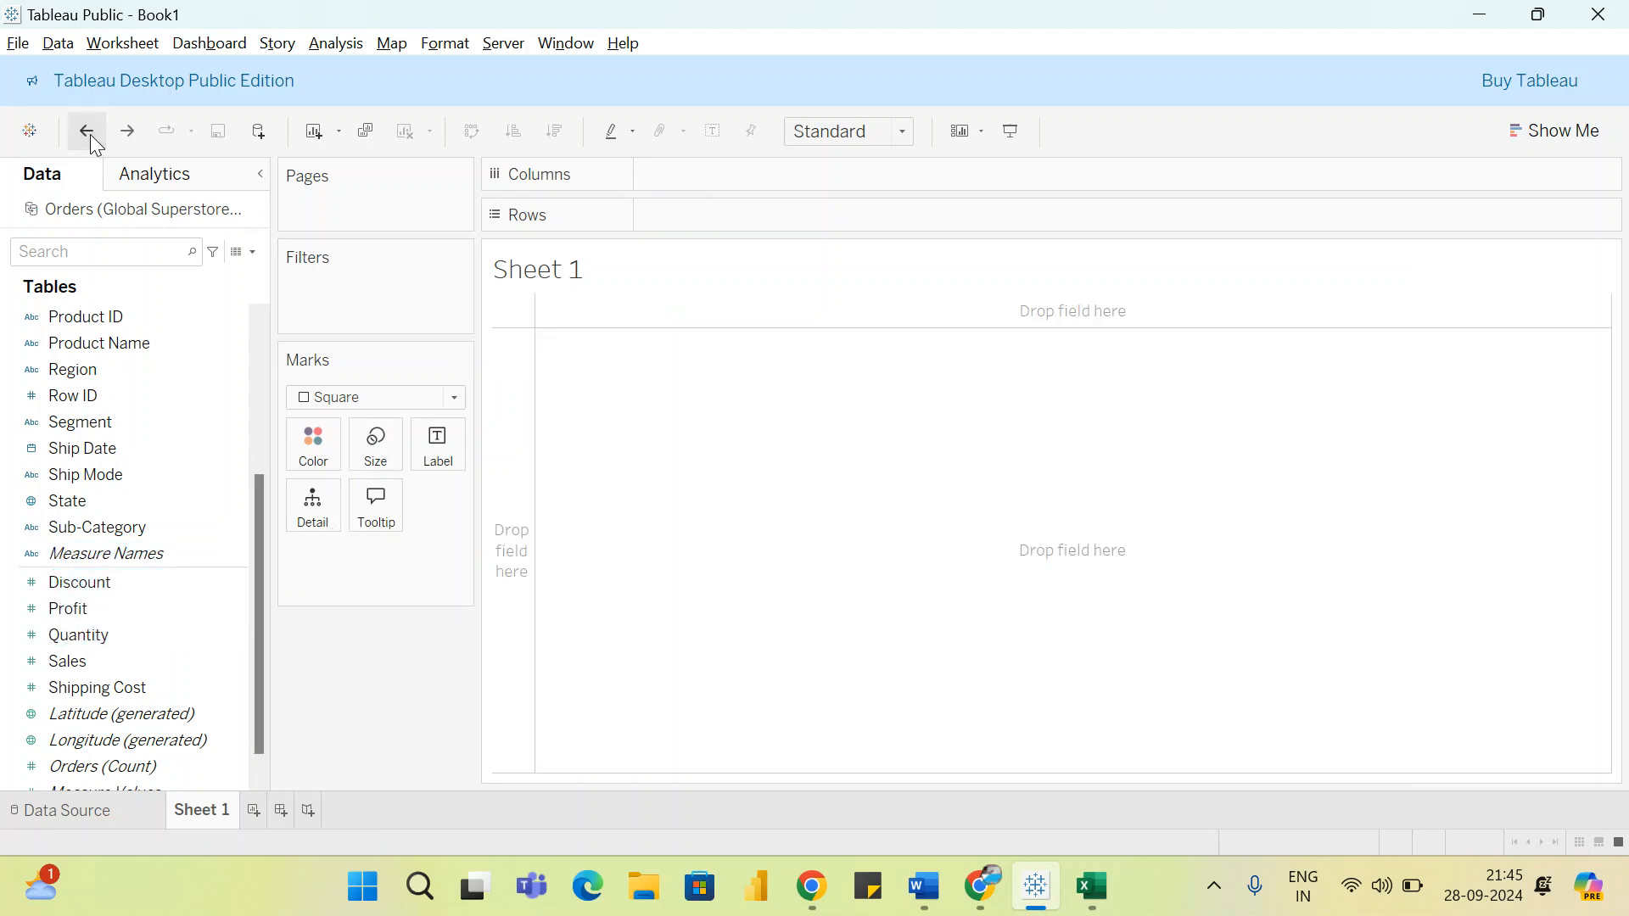
{"action": "left_click", "coordinate": [90, 134]}
{"action": "left_click", "coordinate": [90, 134]}
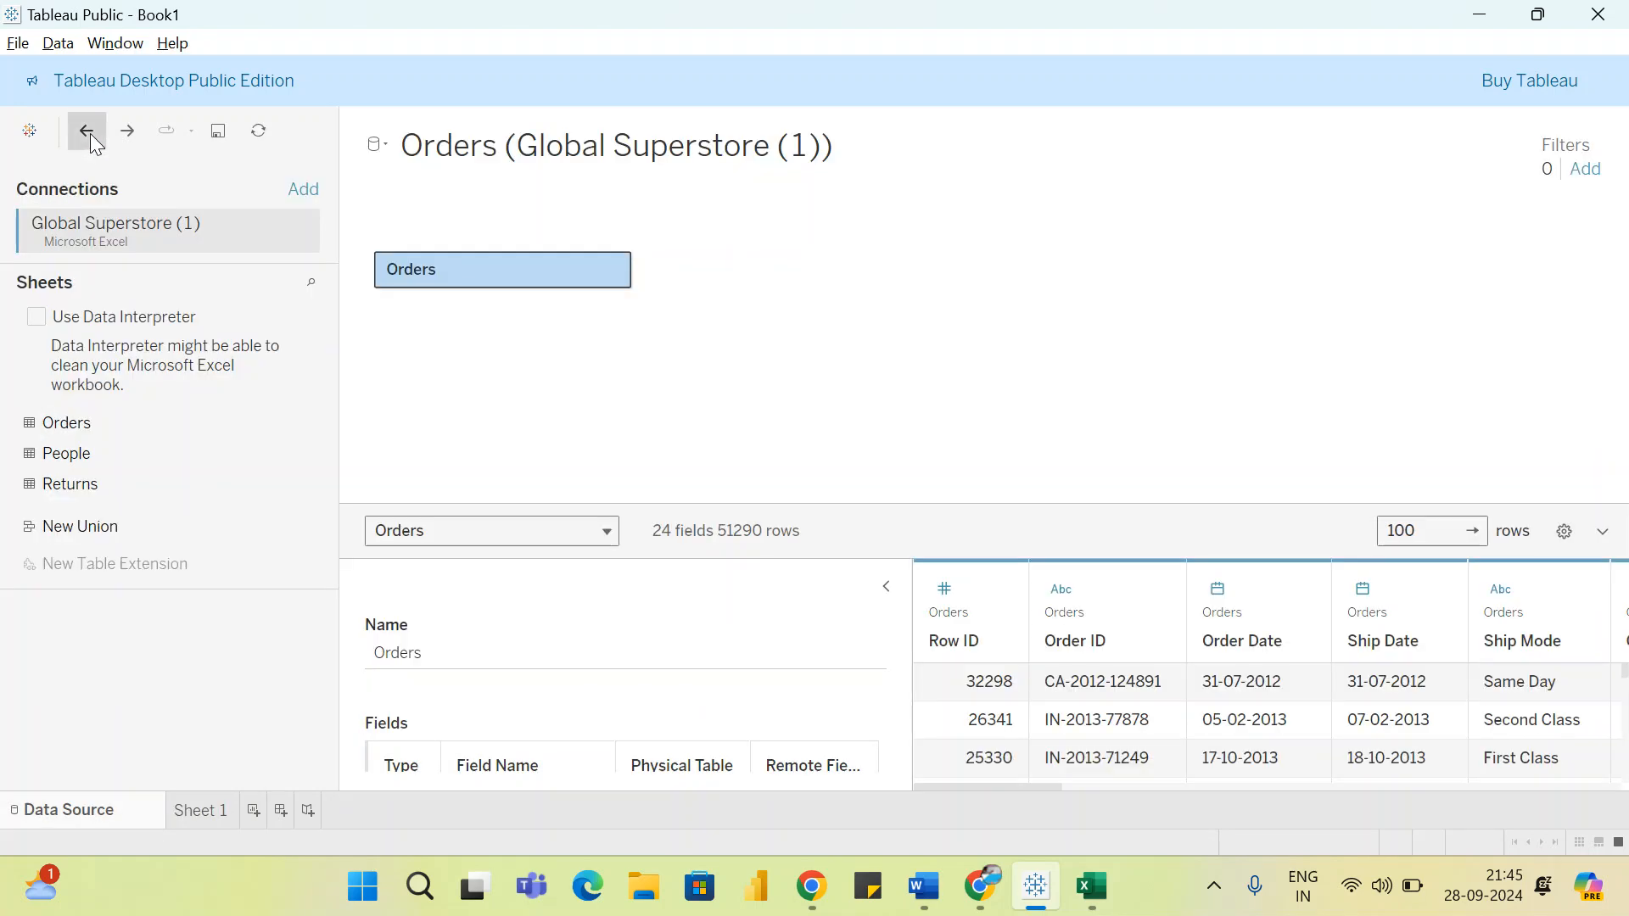
{"action": "left_click", "coordinate": [90, 134]}
{"action": "left_click", "coordinate": [90, 134]}
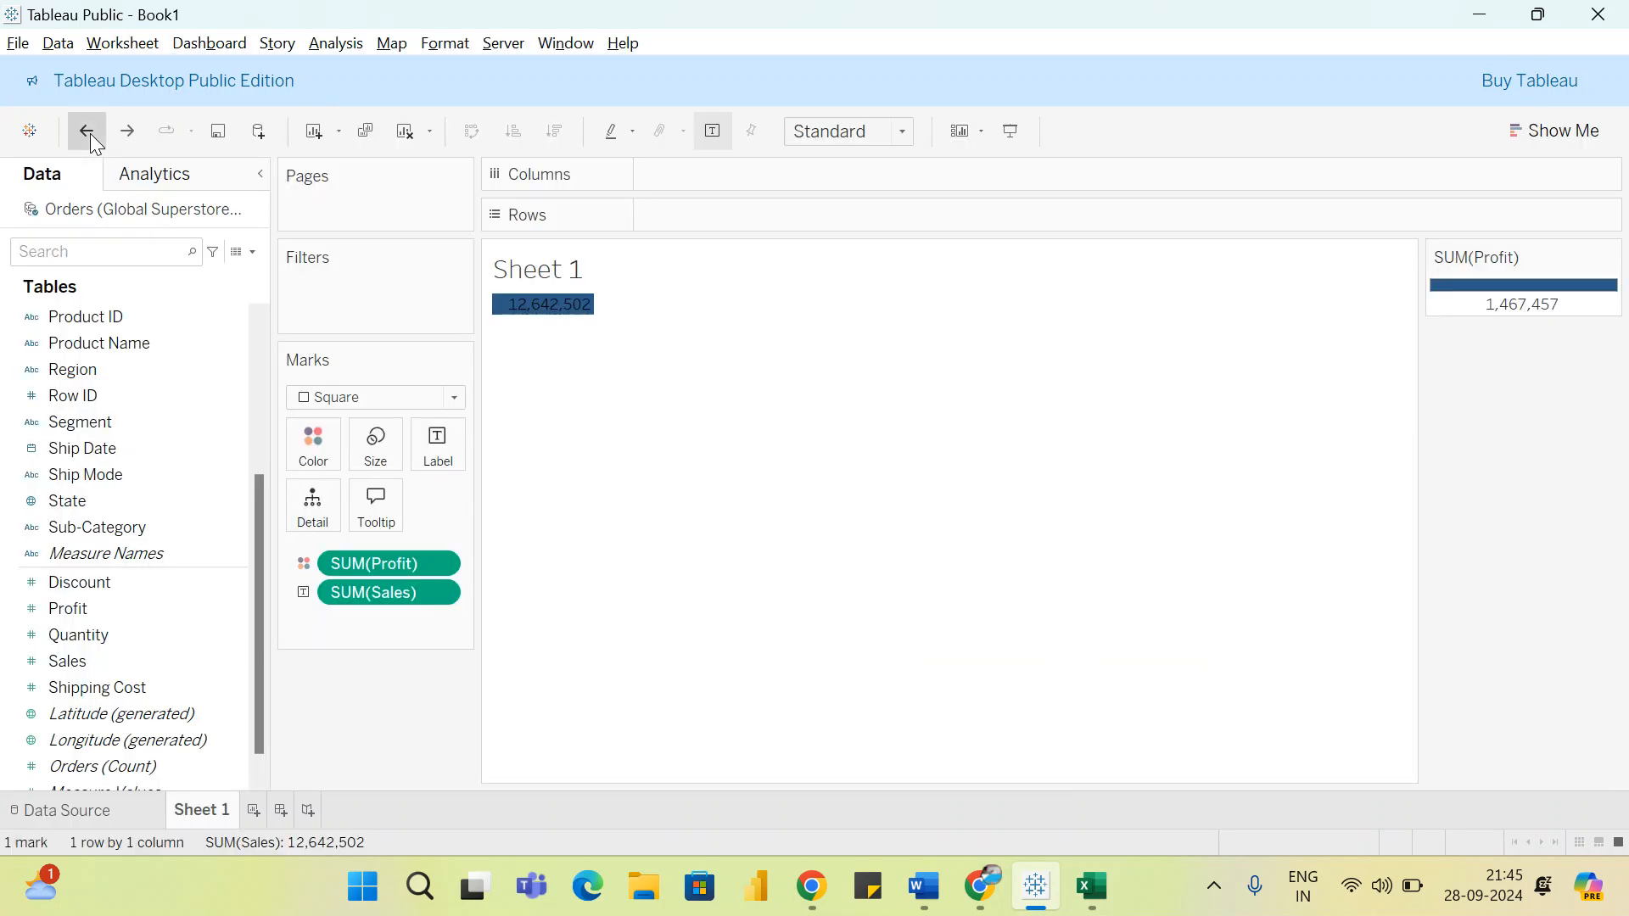
{"action": "left_click", "coordinate": [91, 136]}
{"action": "left_click", "coordinate": [91, 136]}
{"action": "left_click", "coordinate": [91, 136]}
{"action": "left_click", "coordinate": [93, 136]}
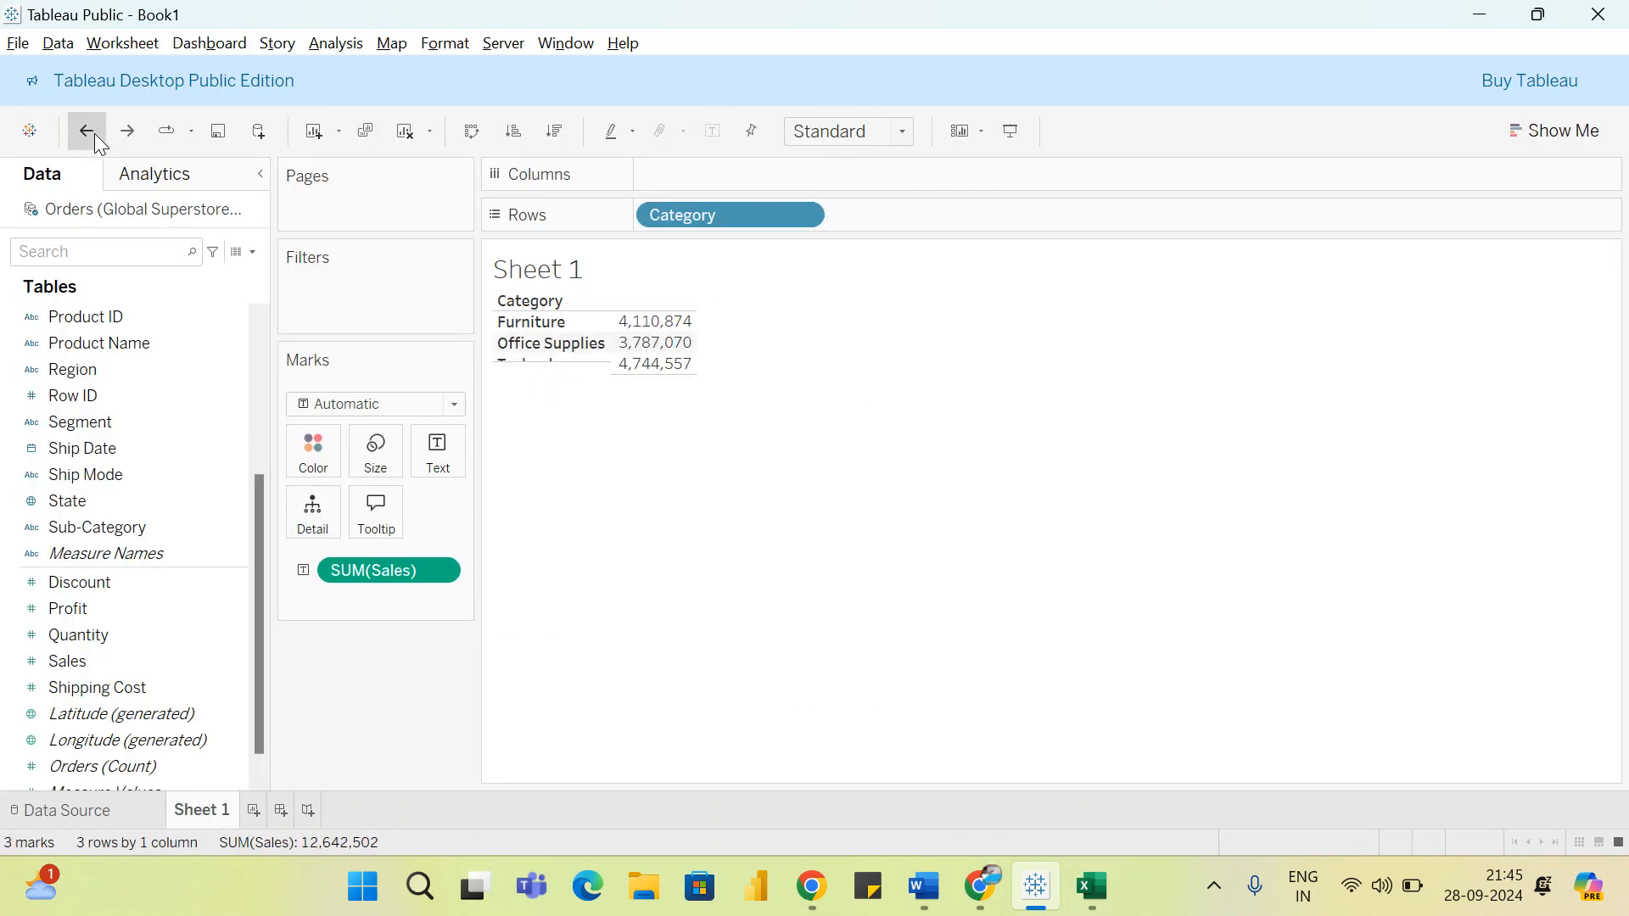
{"action": "left_click", "coordinate": [94, 134]}
{"action": "left_click", "coordinate": [94, 134]}
{"action": "left_click", "coordinate": [95, 134]}
{"action": "left_click", "coordinate": [95, 134]}
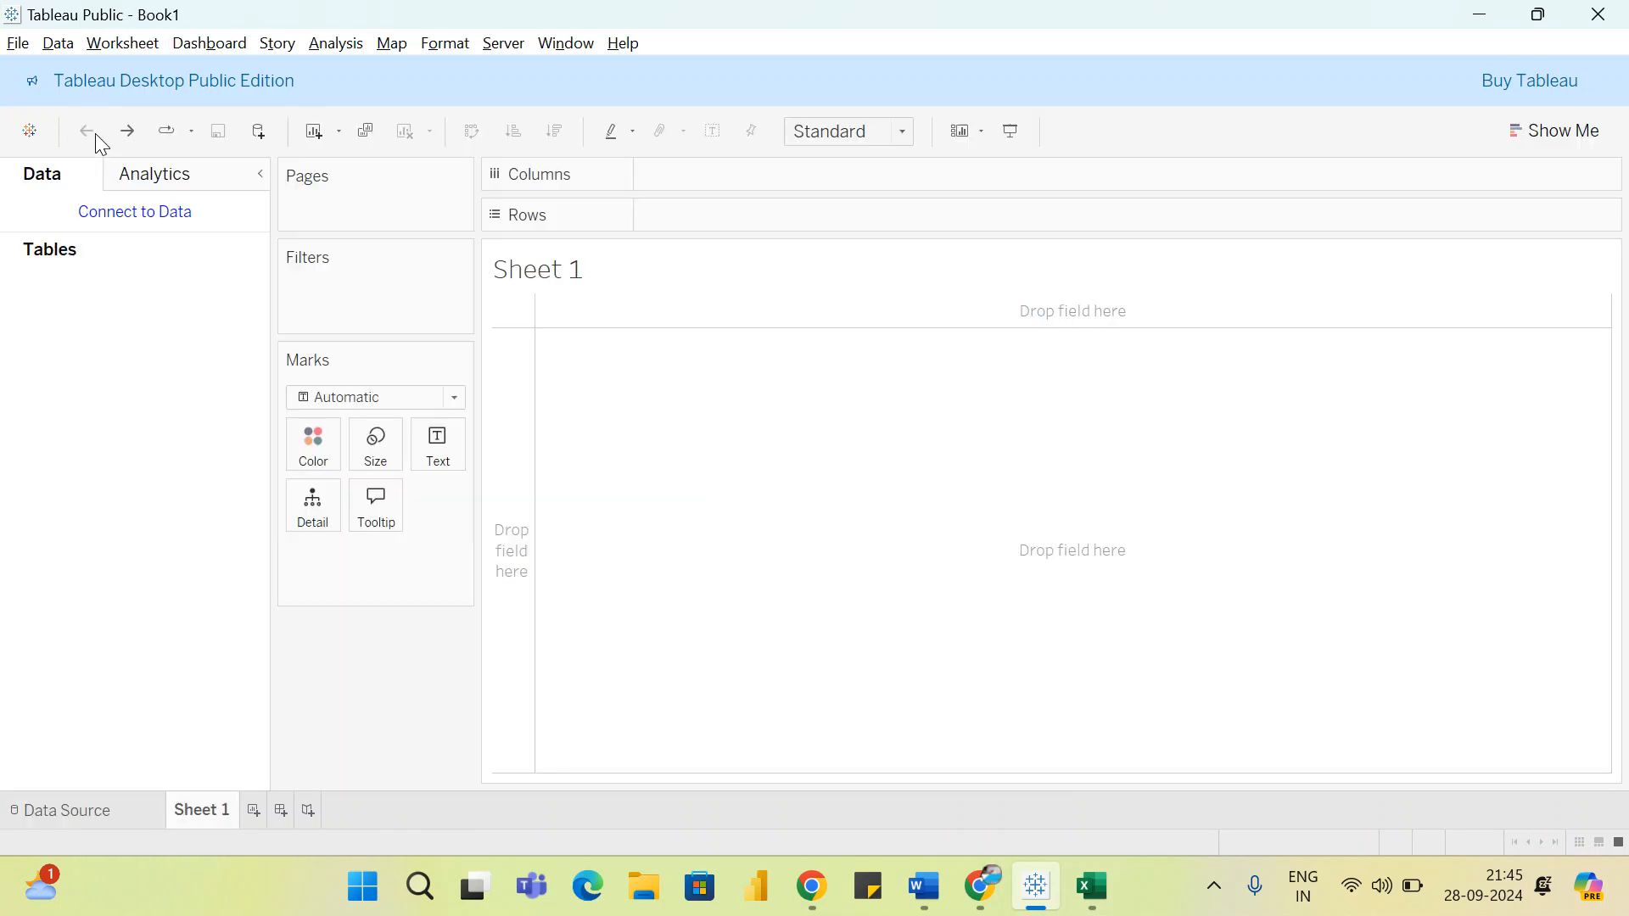
- Connect to the Global Superstore (1) Excel file and add the Orders table to the data model
{"action": "left_click", "coordinate": [101, 219]}
{"action": "left_click", "coordinate": [335, 307]}
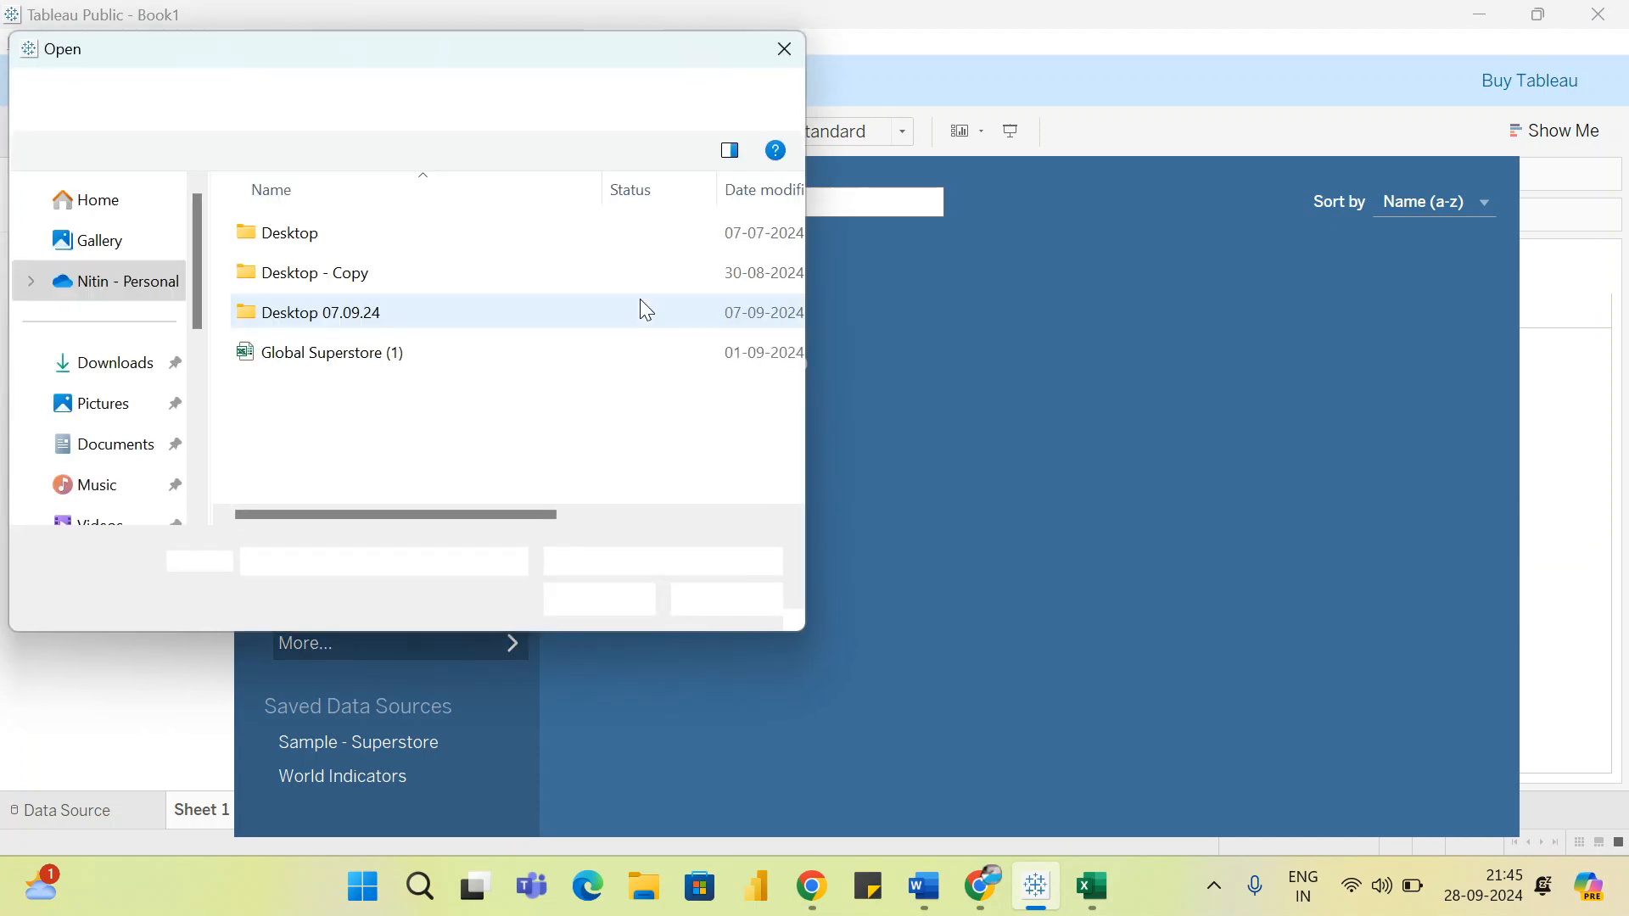
{"action": "double_click", "coordinate": [310, 355]}
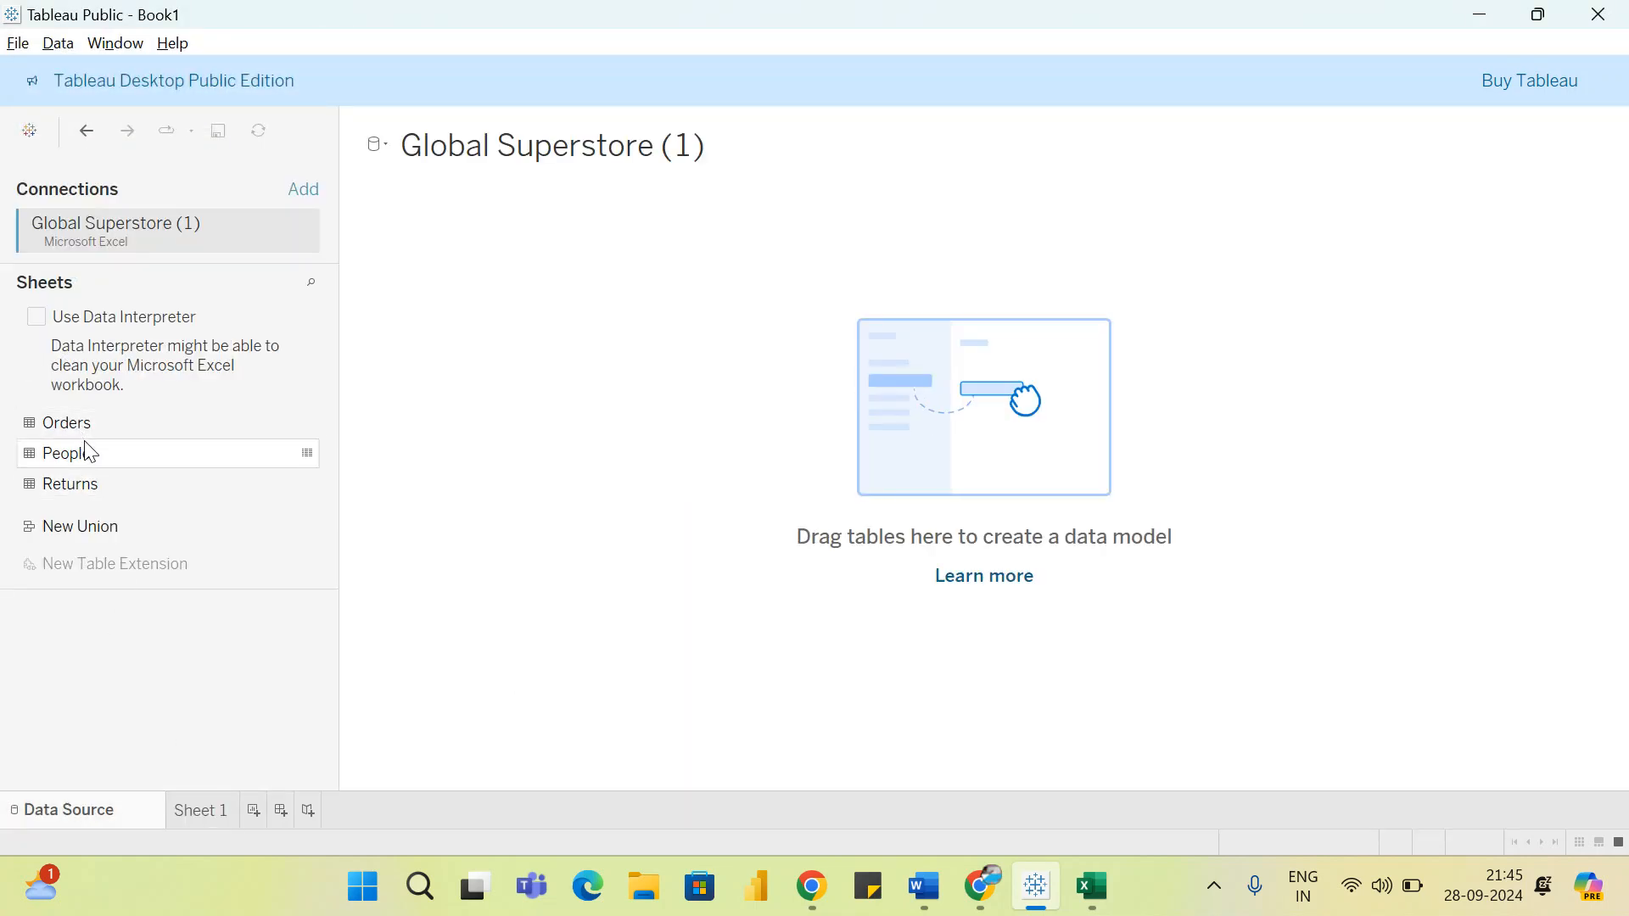
{"action": "left_click_drag", "start_coordinate": [102, 426], "coordinate": [536, 328]}
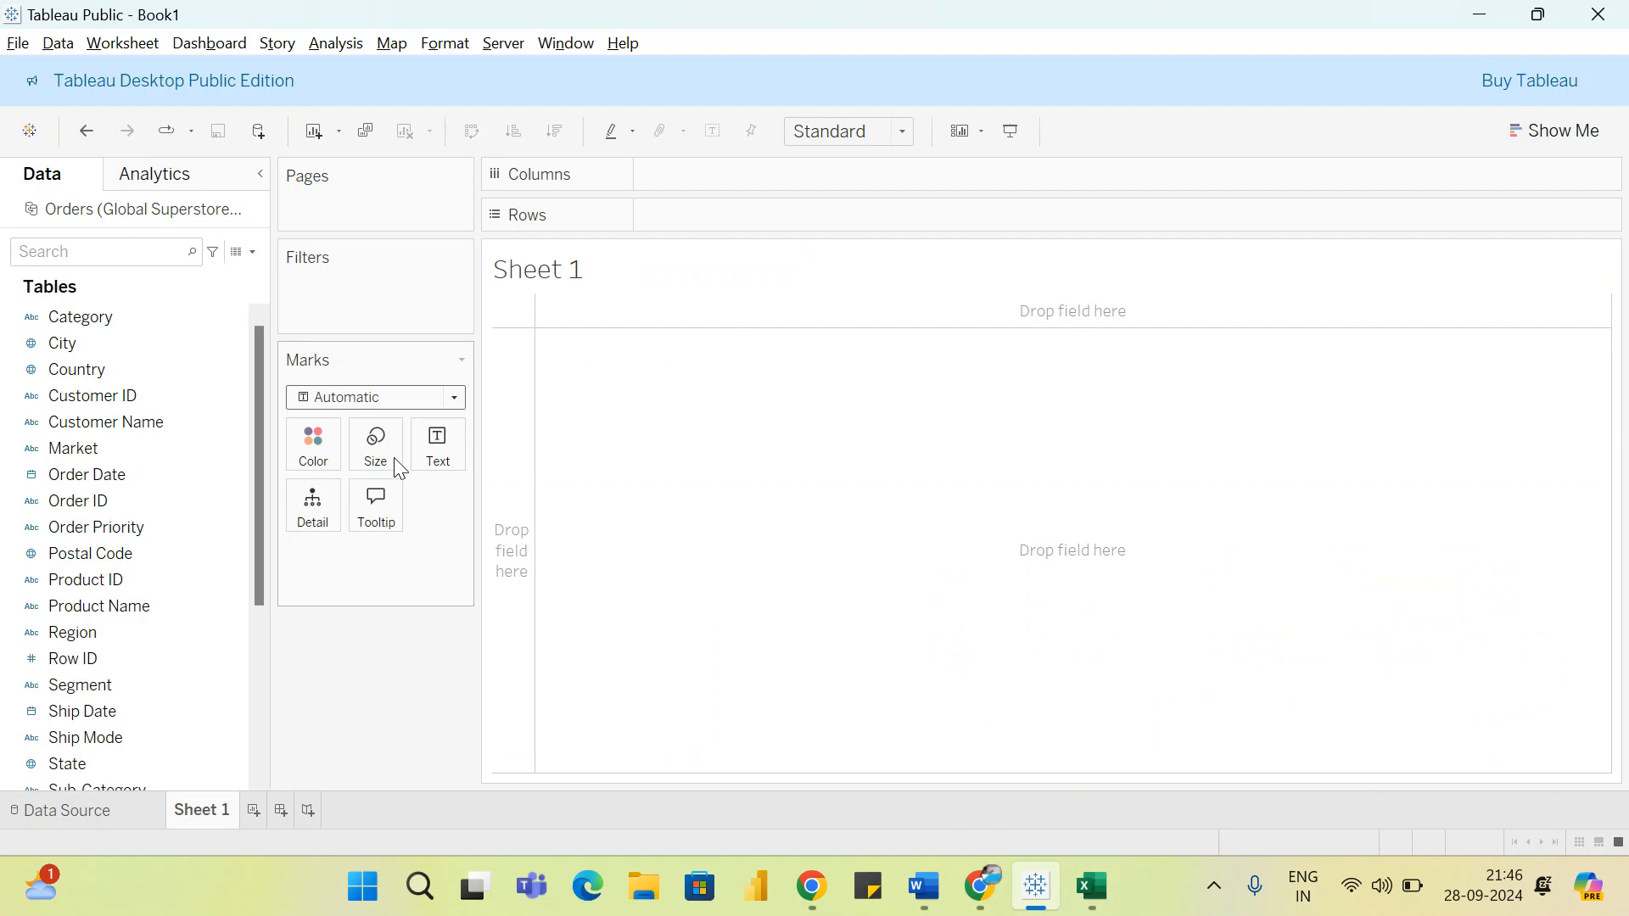
- Place the Category field on Rows in Sheet 1
{"action": "scroll", "coordinate": [258, 432], "scroll_direction": "down", "scroll_amount": 1}
{"action": "scroll", "coordinate": [258, 352], "scroll_direction": "up", "scroll_amount": 1}
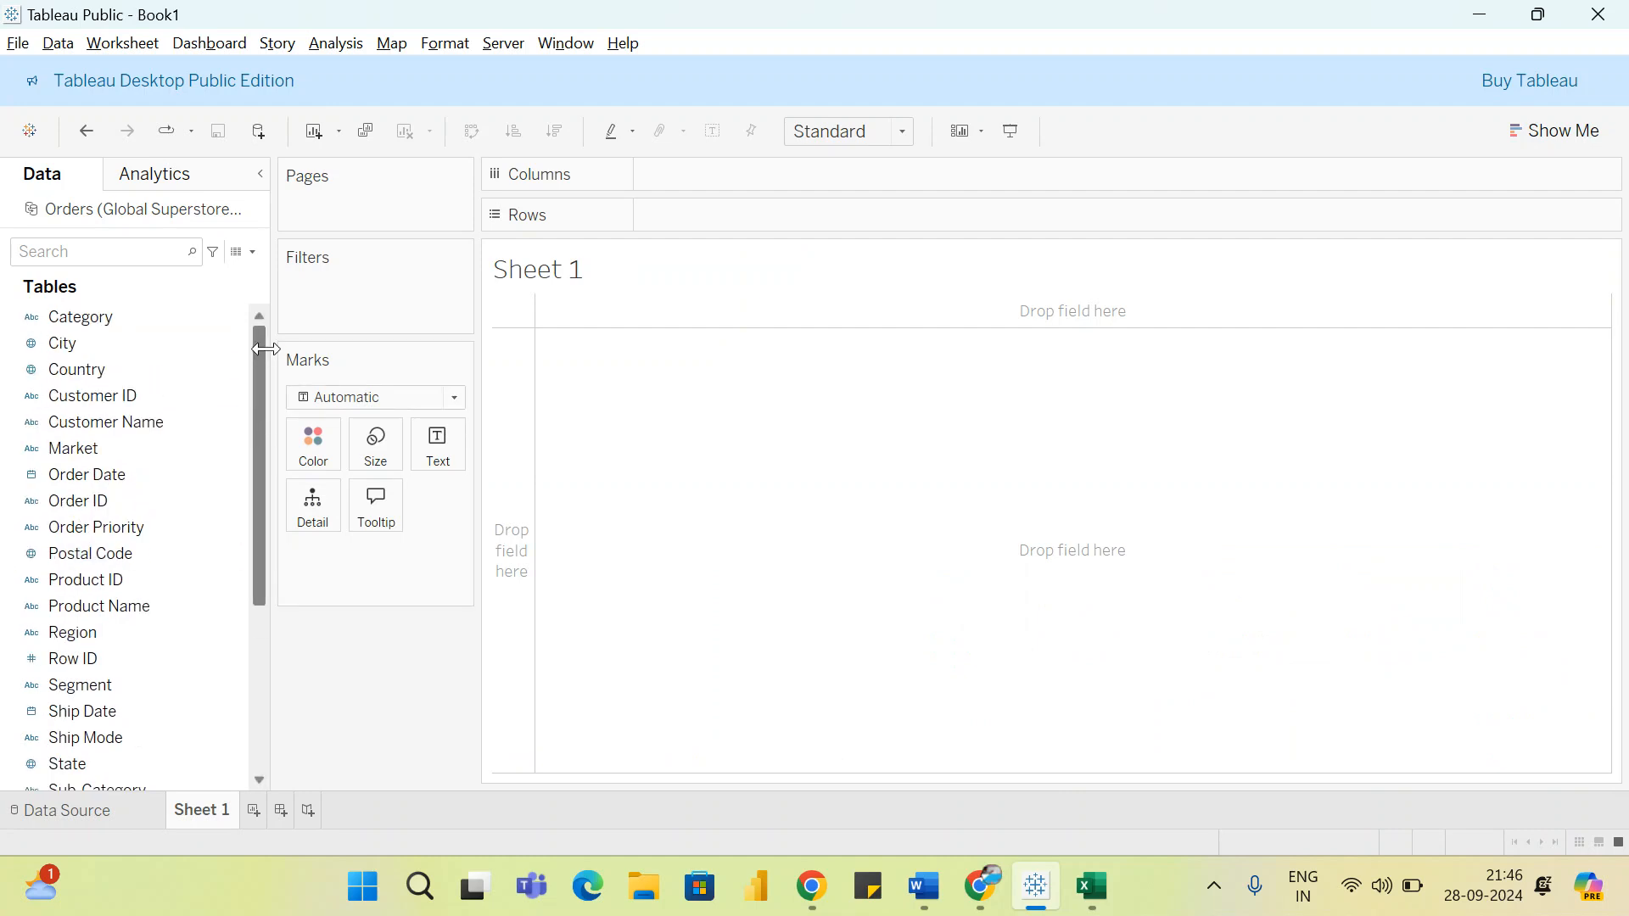
{"action": "left_click_drag", "start_coordinate": [124, 316], "coordinate": [732, 214]}
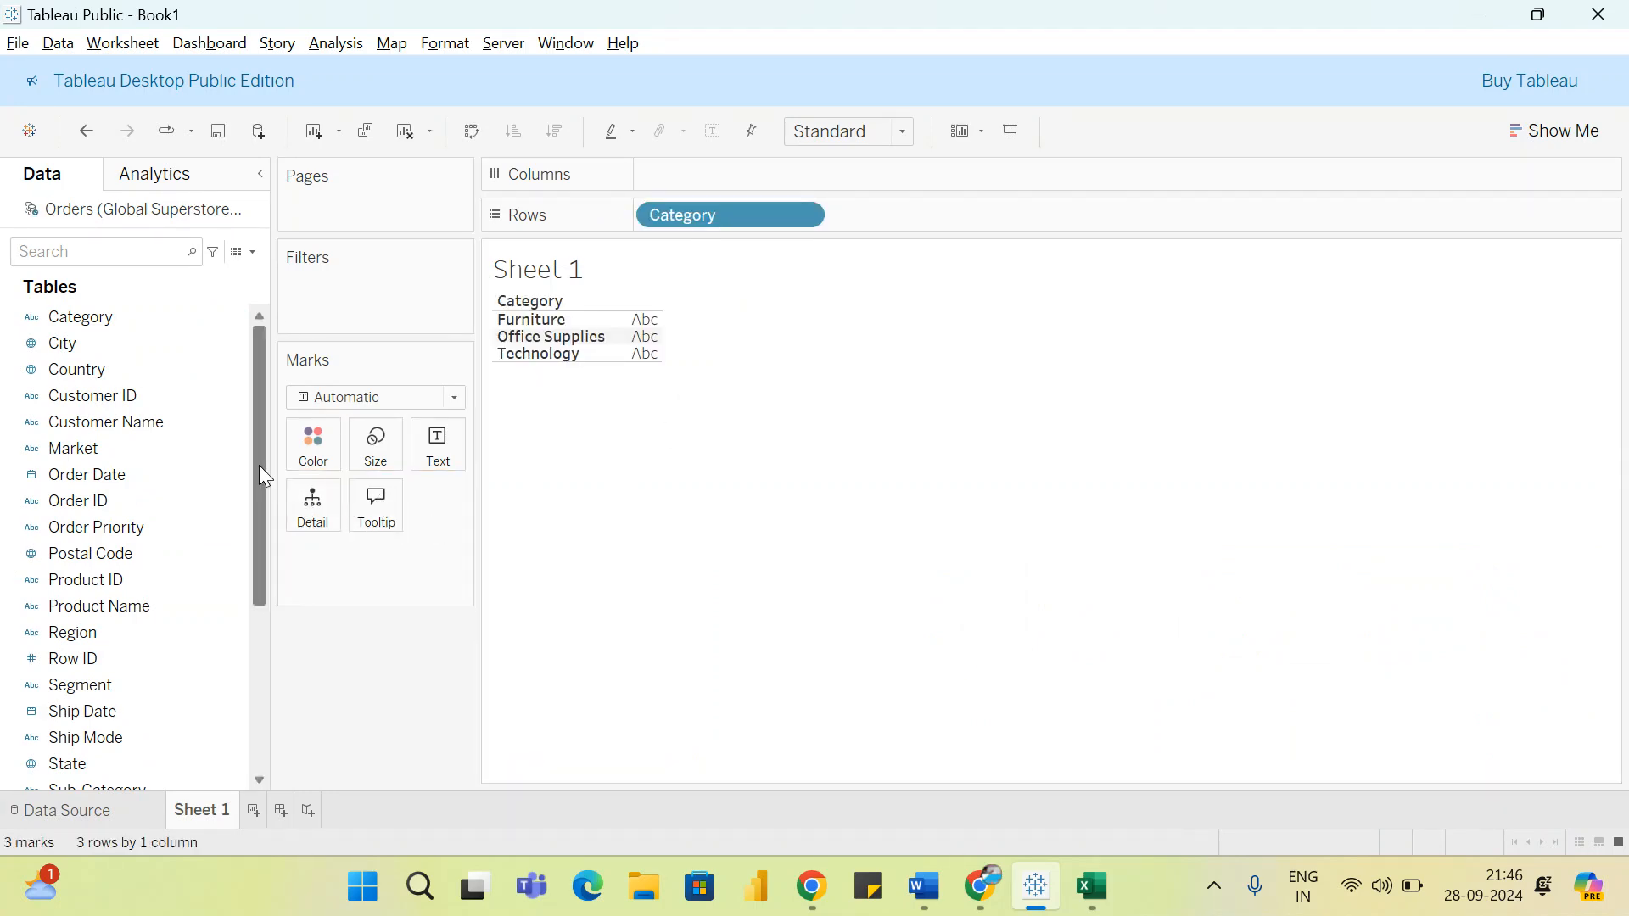
- Add the Sales measure as text values beside the category names in the view
{"action": "left_click_drag", "start_coordinate": [258, 465], "coordinate": [269, 628]}
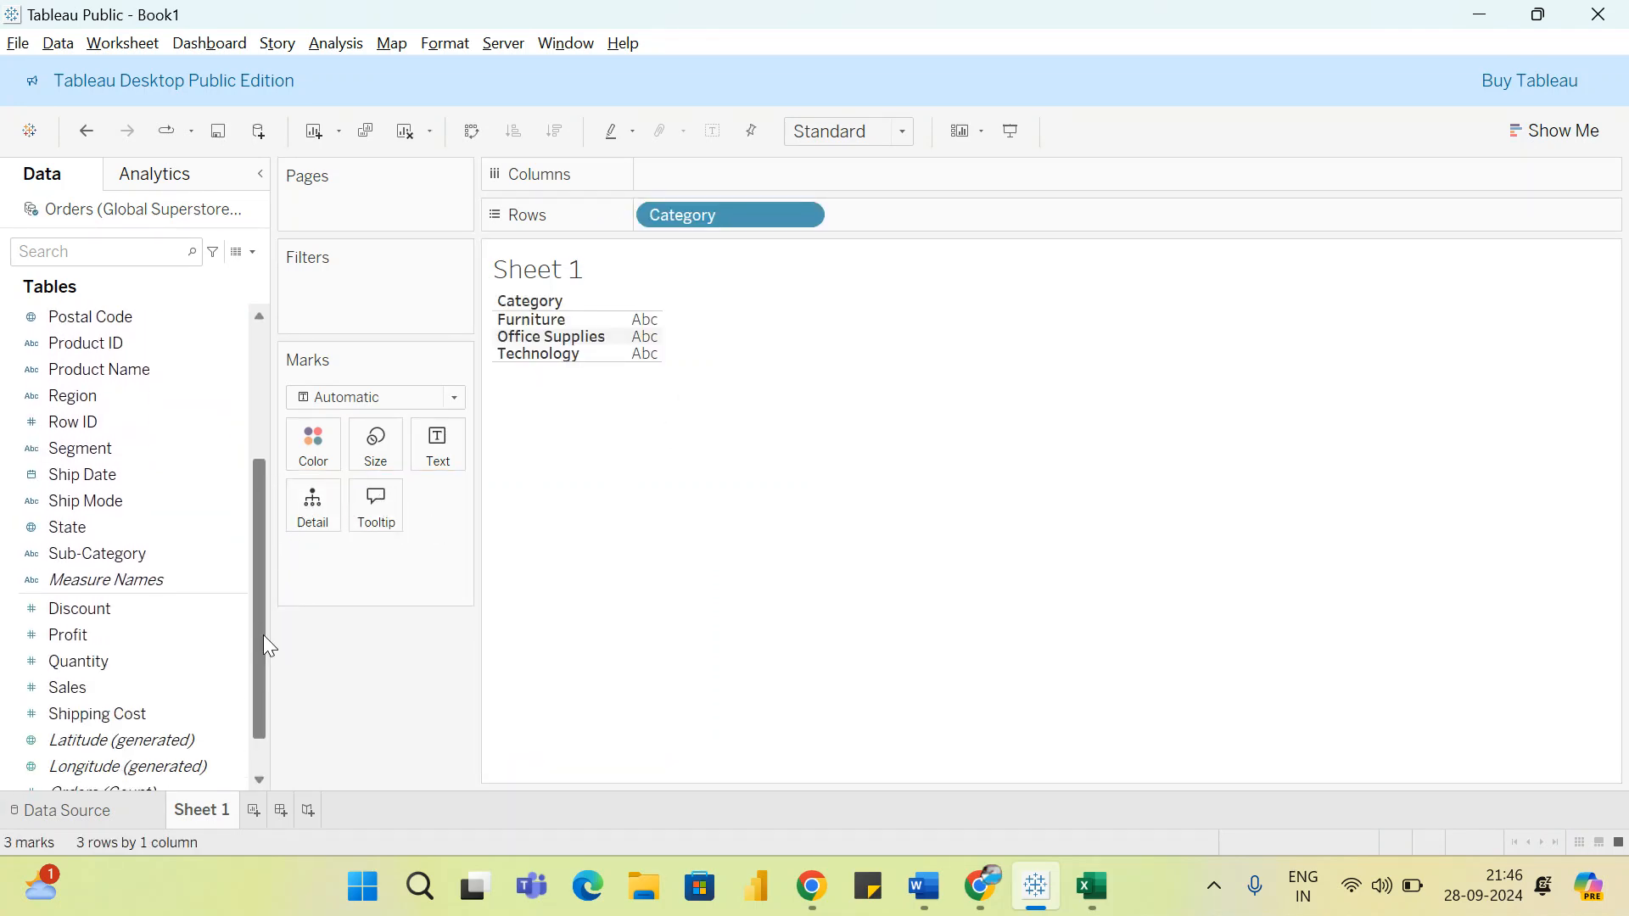
{"action": "mouse_move", "coordinate": [640, 351]}
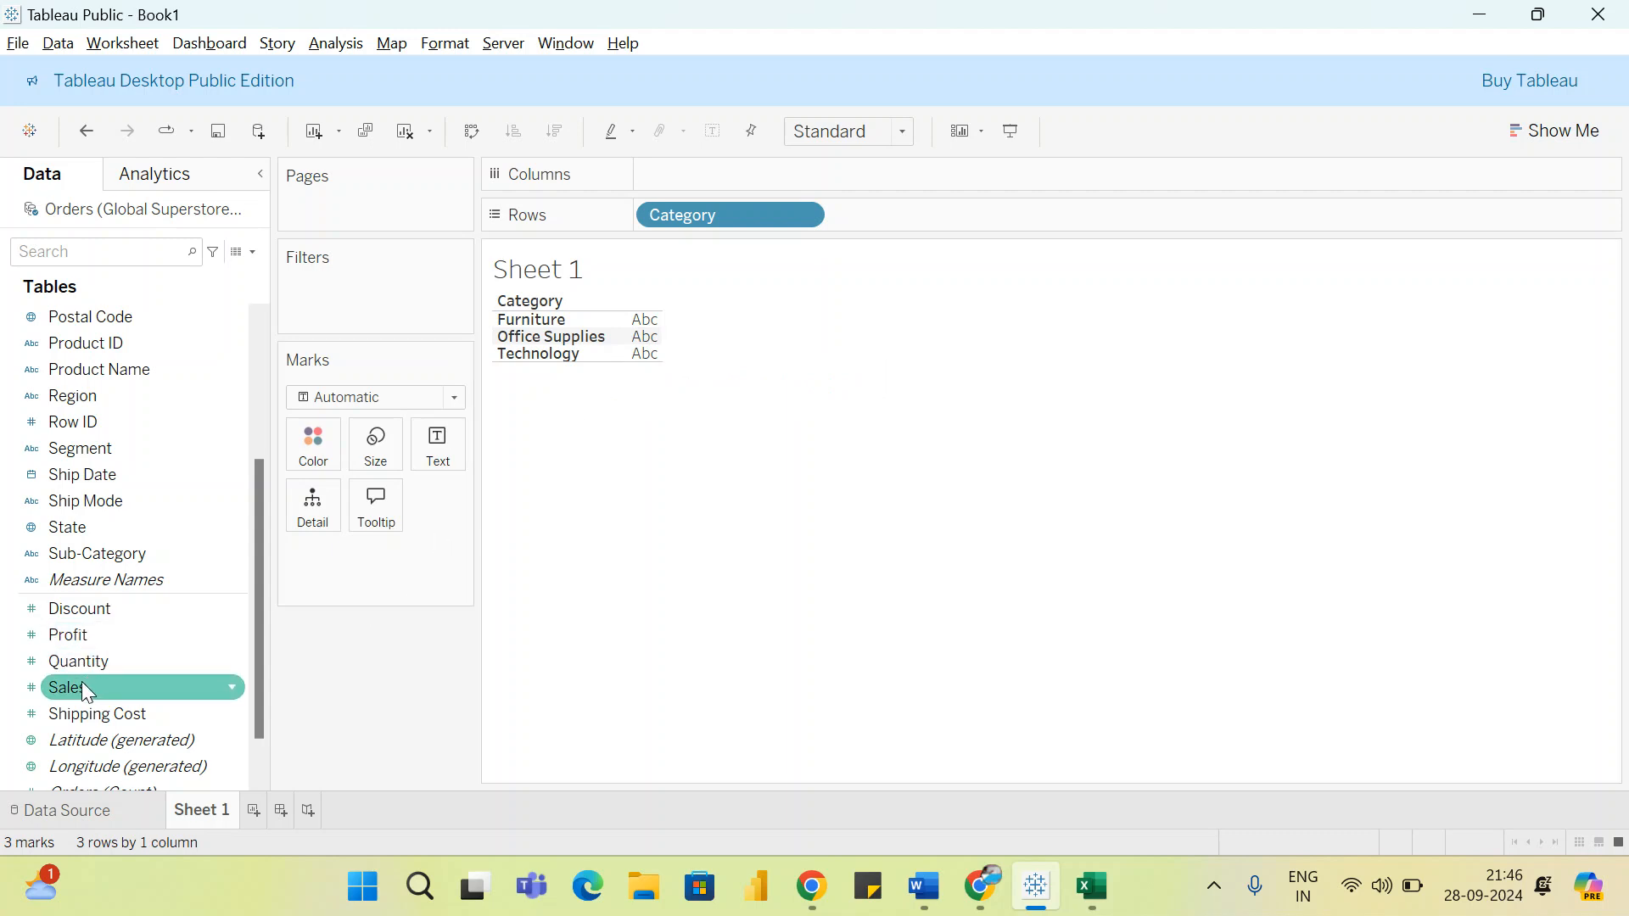
{"action": "left_click_drag", "start_coordinate": [79, 687], "coordinate": [629, 331]}
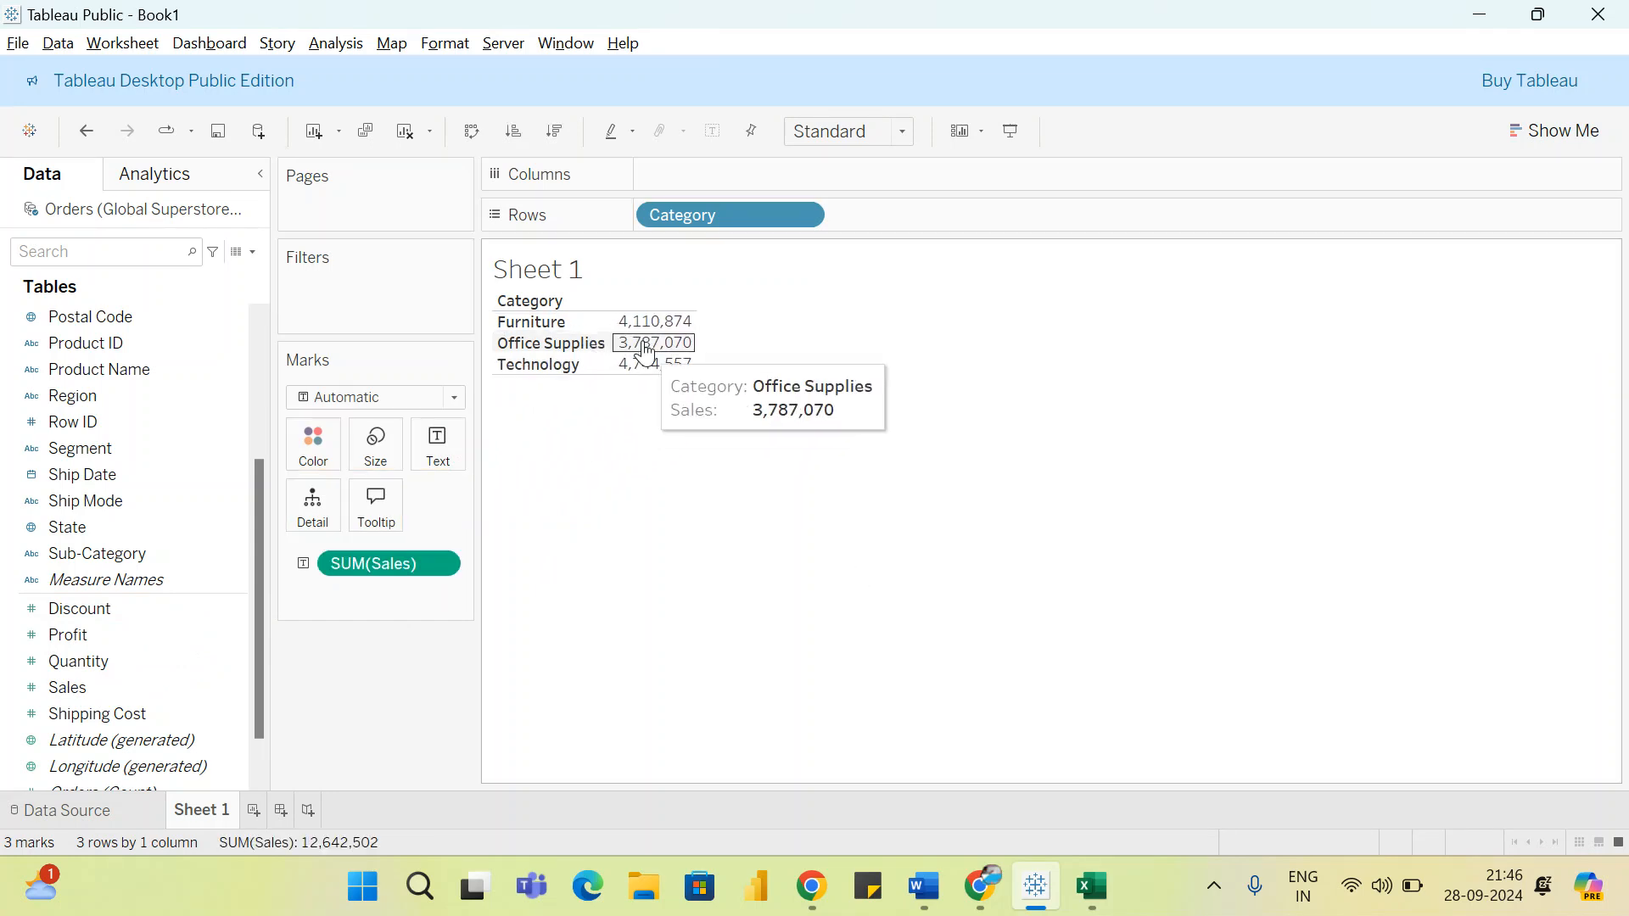
- Check the sales value of each category, consulting the source data in Excel before returning to the Tableau sheet
{"action": "mouse_move", "coordinate": [658, 333]}
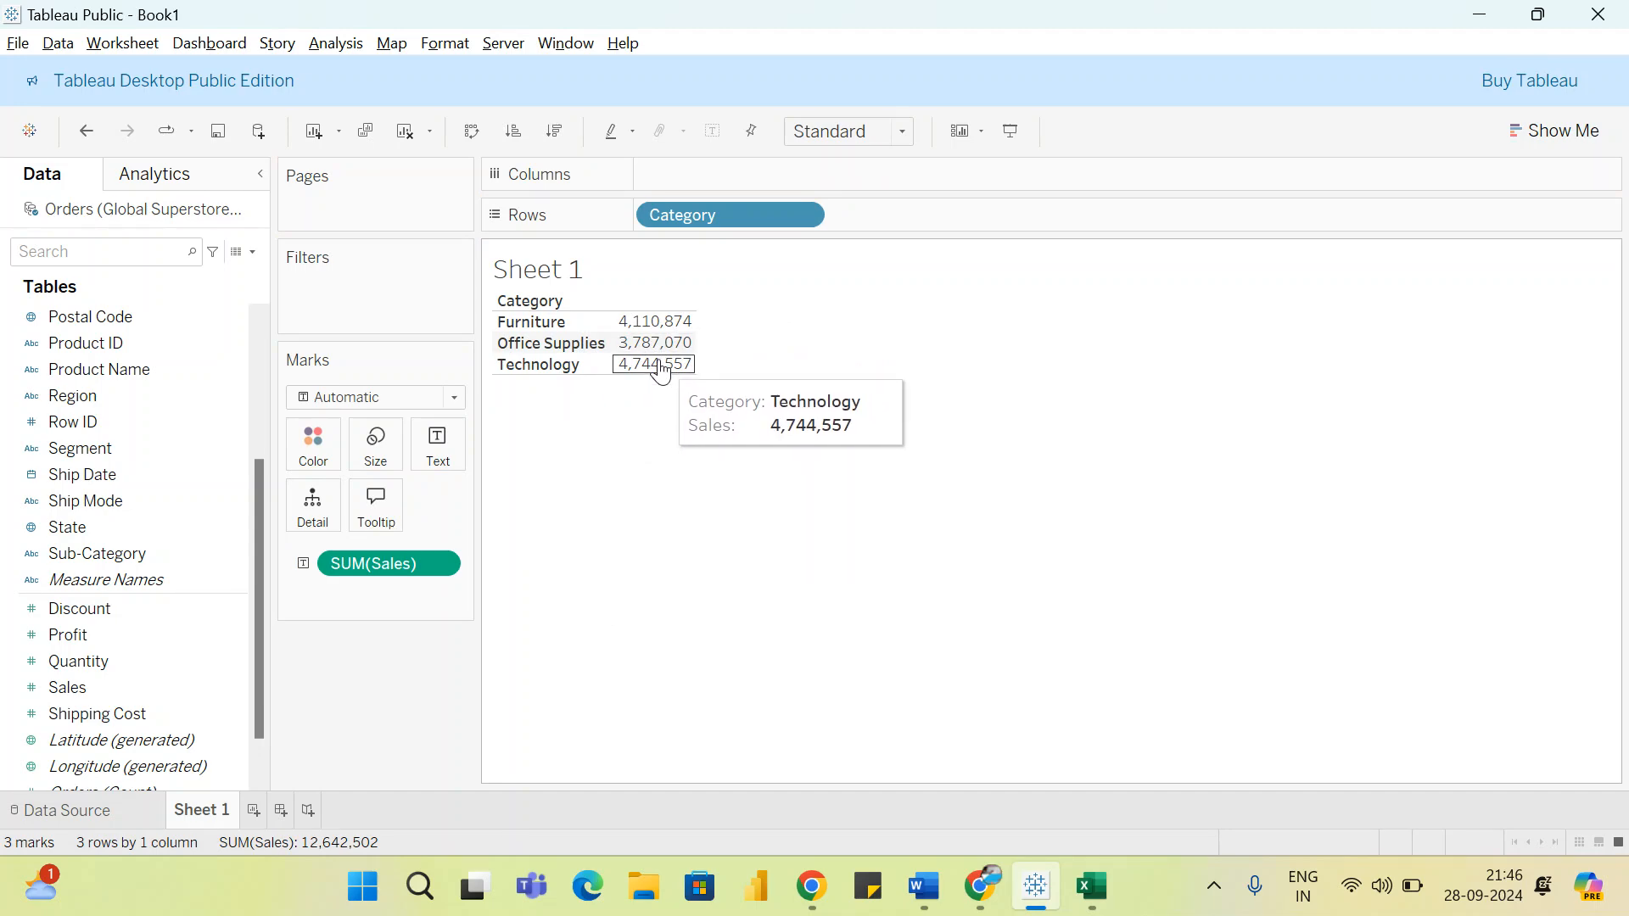
{"action": "left_click", "coordinate": [1100, 884]}
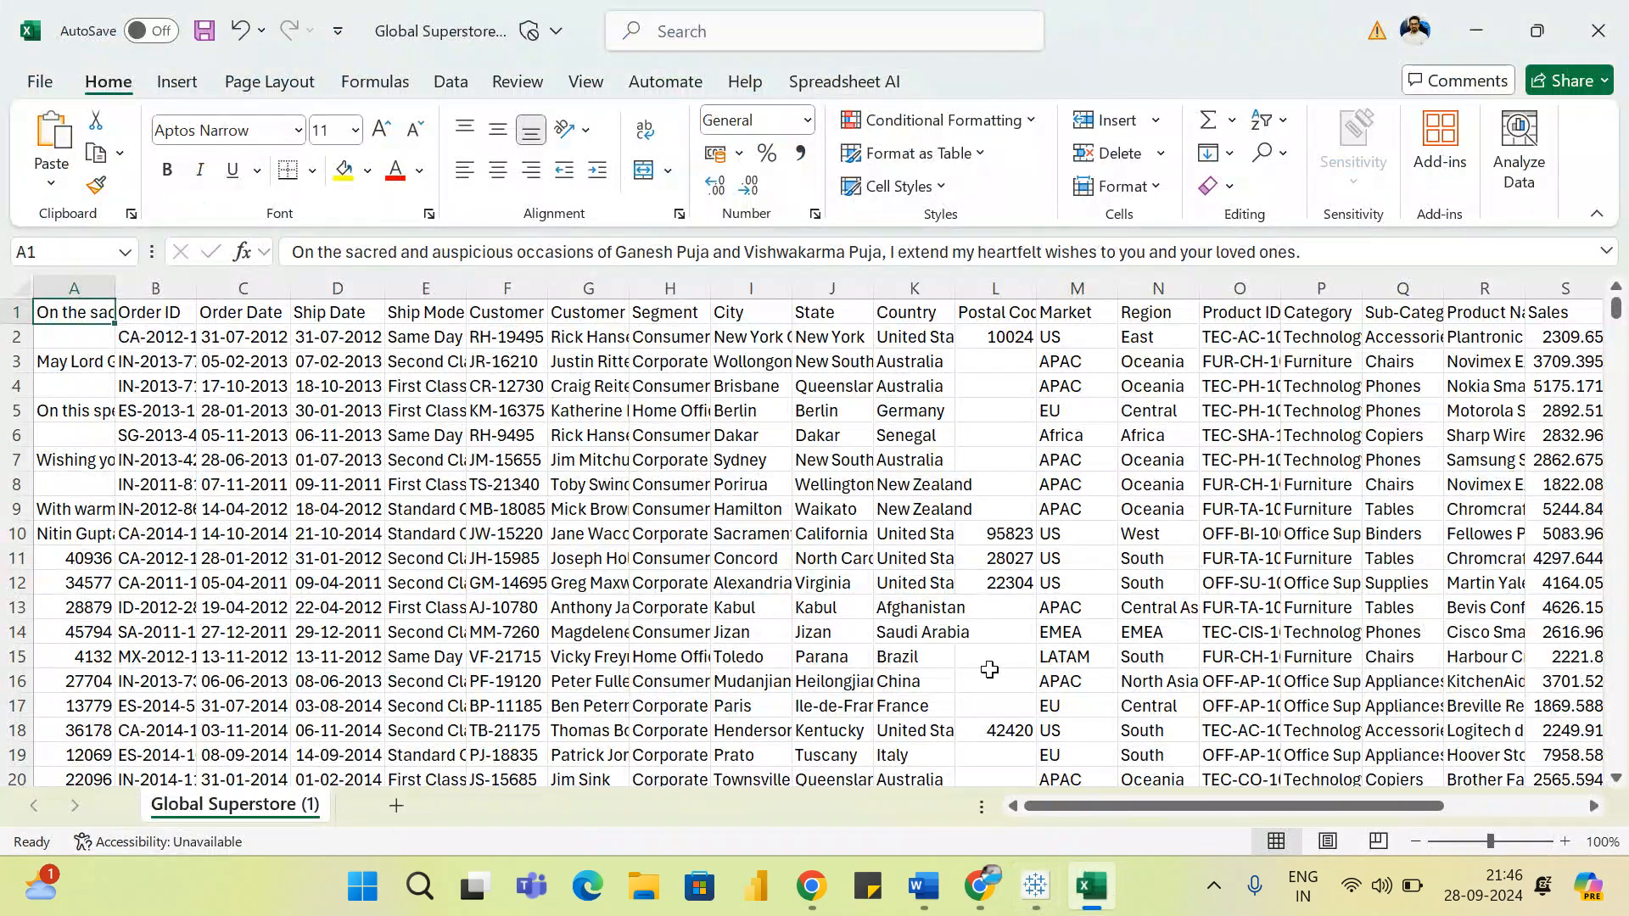
{"action": "mouse_move", "coordinate": [1103, 804]}
{"action": "left_mouse_down"}
{"action": "mouse_move", "coordinate": [1332, 785]}
{"action": "mouse_move", "coordinate": [1090, 808]}
{"action": "left_mouse_up"}
{"action": "left_click", "coordinate": [1035, 886]}
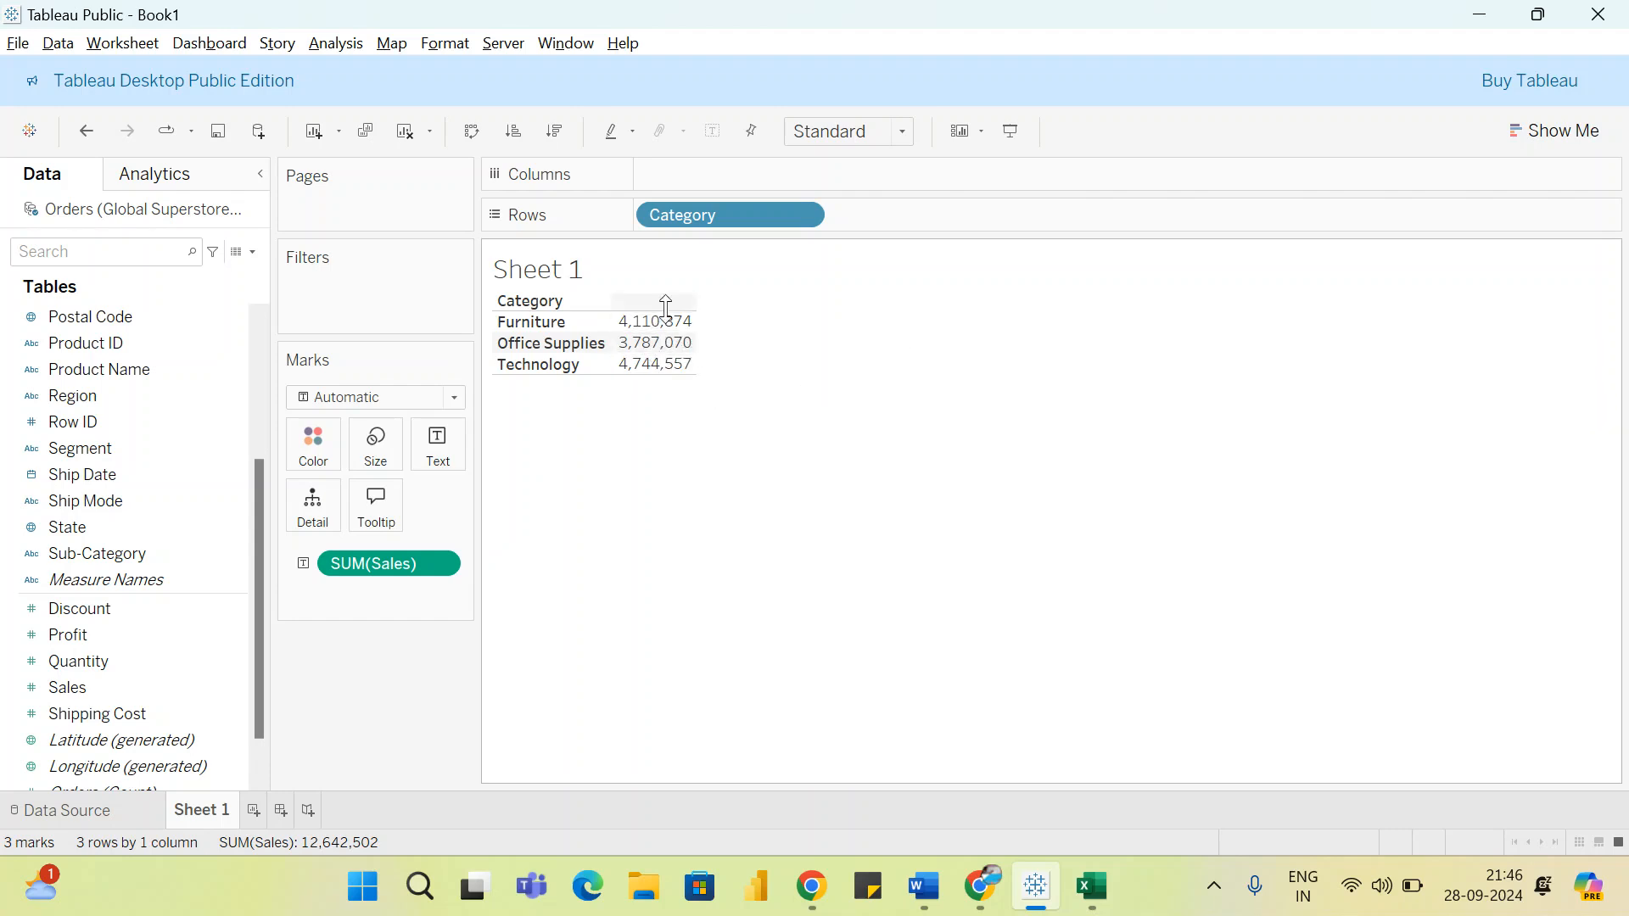
{"action": "mouse_move", "coordinate": [675, 375]}
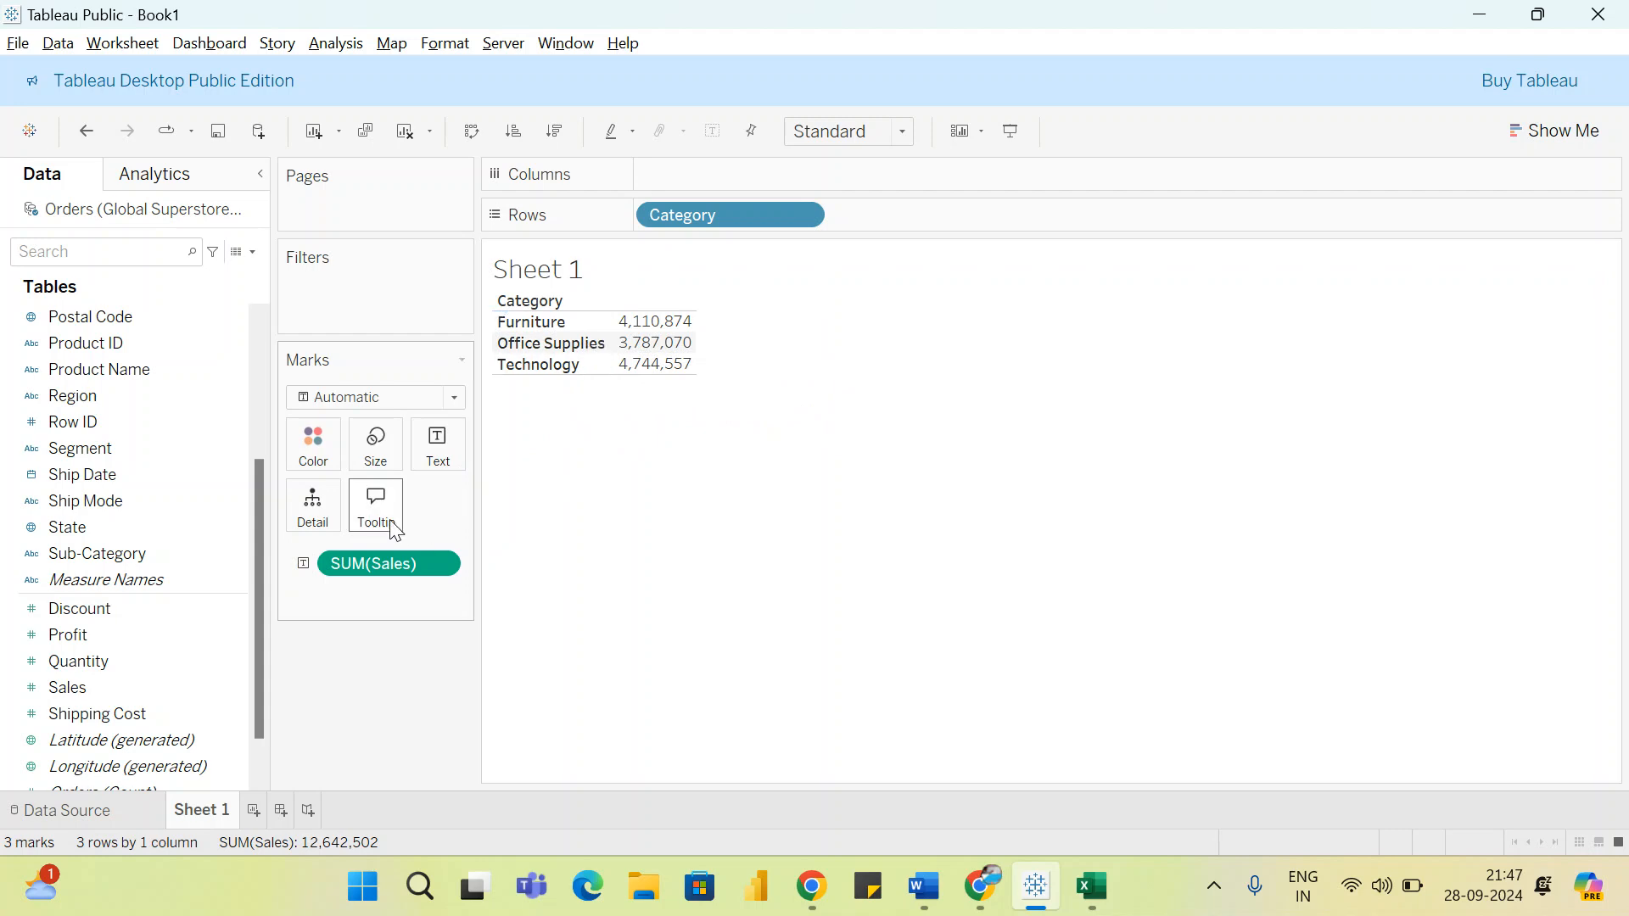
- Add the Sub-Category field to Rows after Category to break the sales down by sub-category
{"action": "left_click_drag", "start_coordinate": [255, 543], "coordinate": [264, 399]}
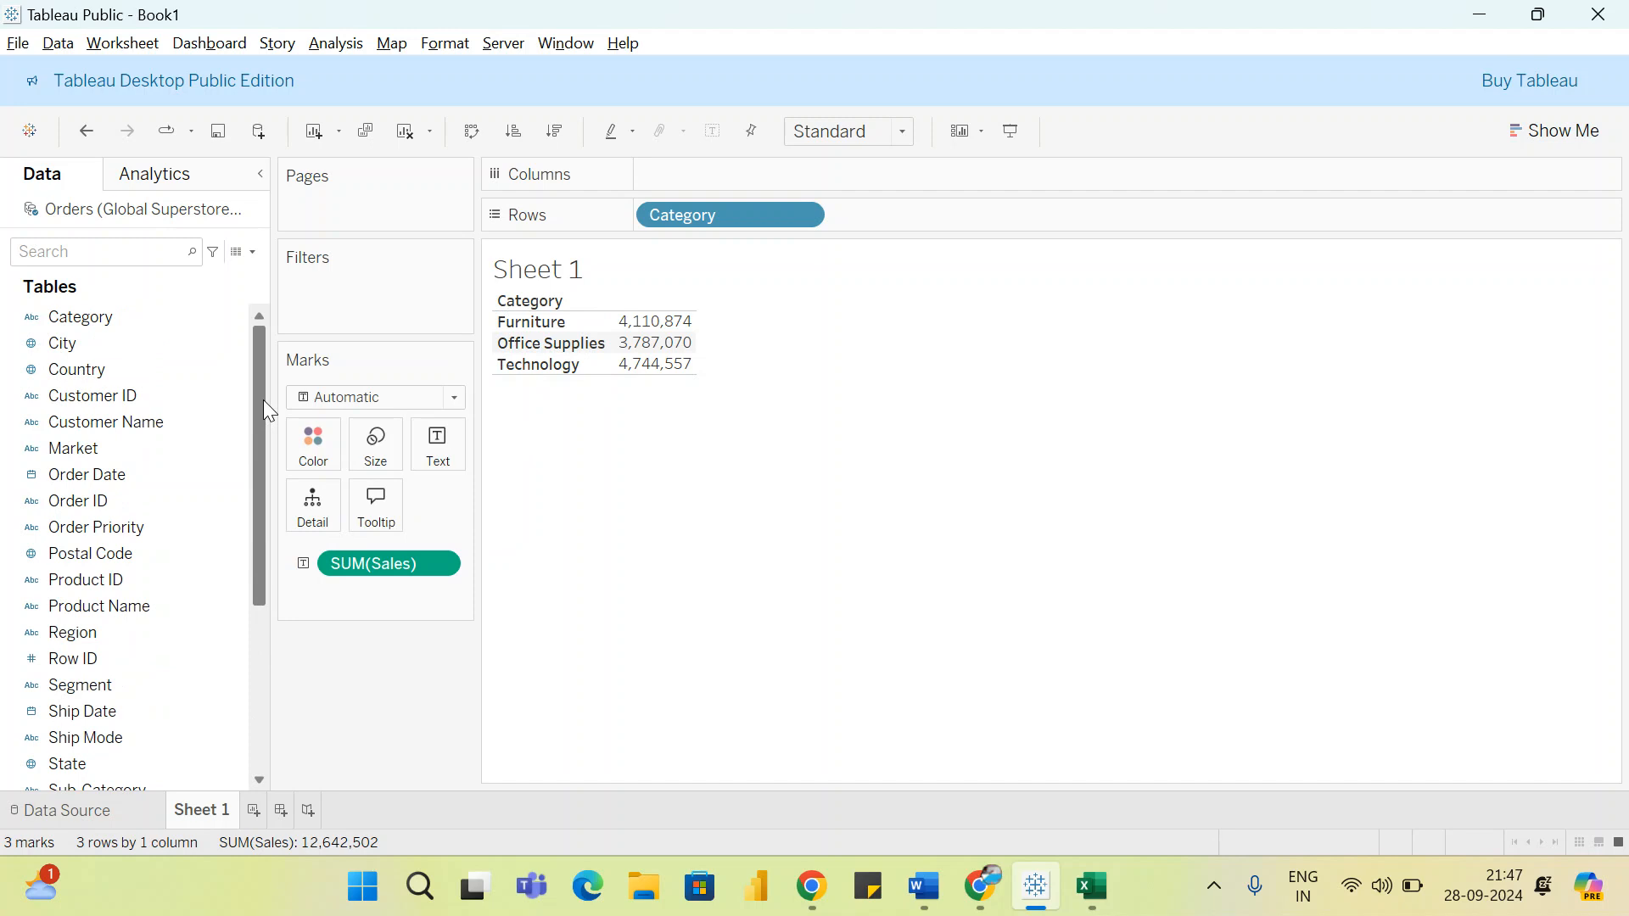
{"action": "left_click_drag", "start_coordinate": [258, 424], "coordinate": [260, 486]}
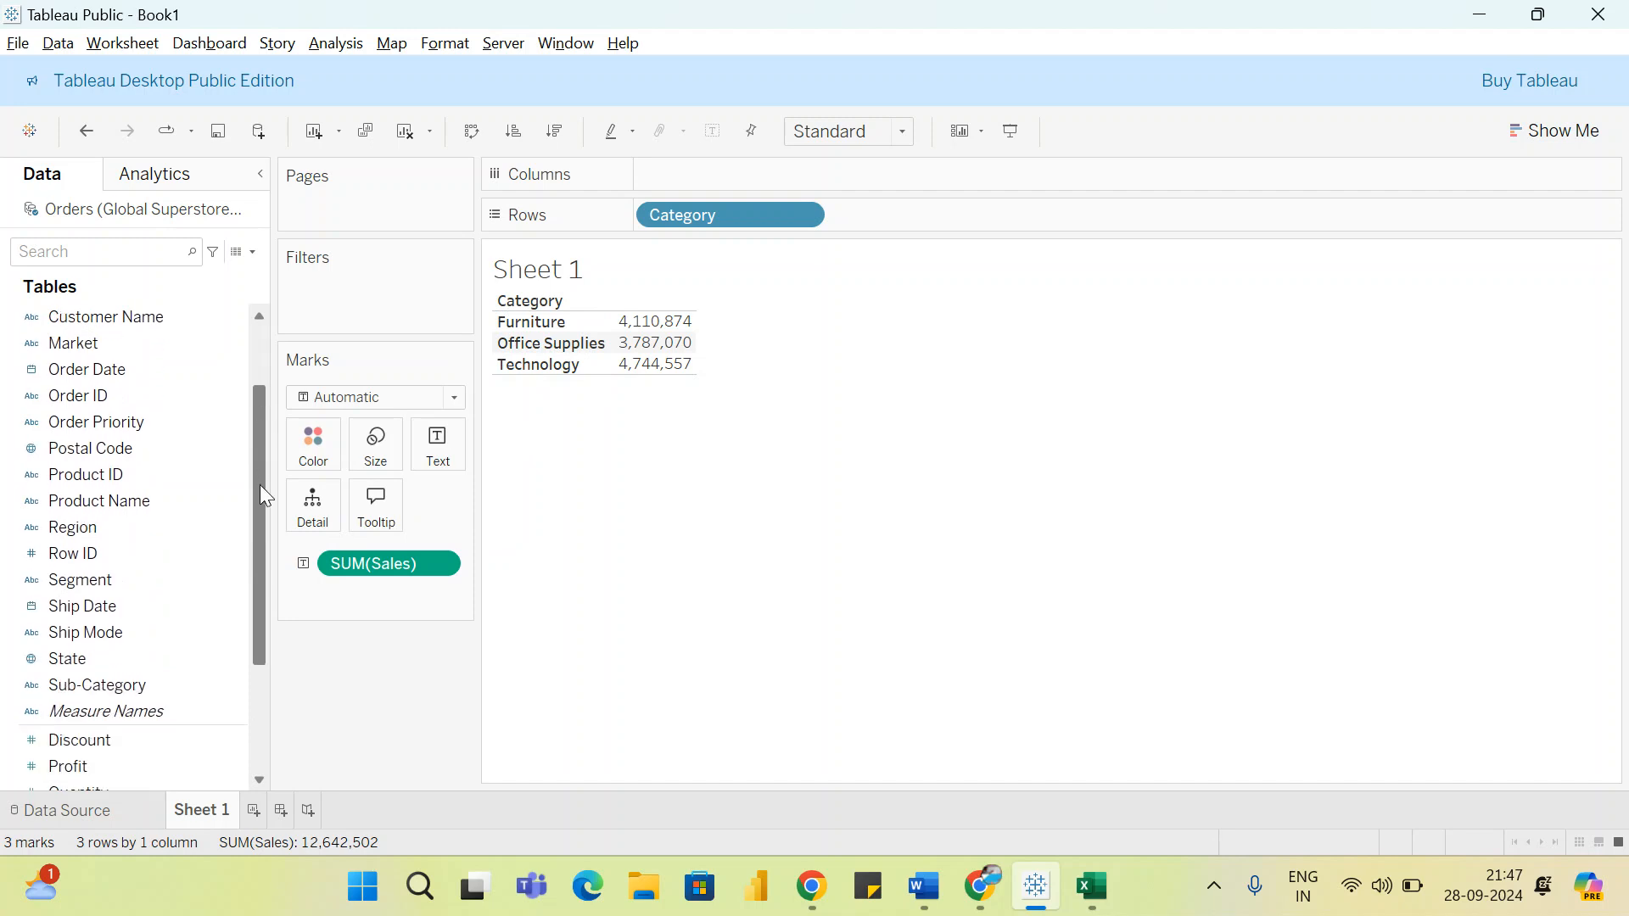
{"action": "left_click_drag", "start_coordinate": [153, 689], "coordinate": [950, 217]}
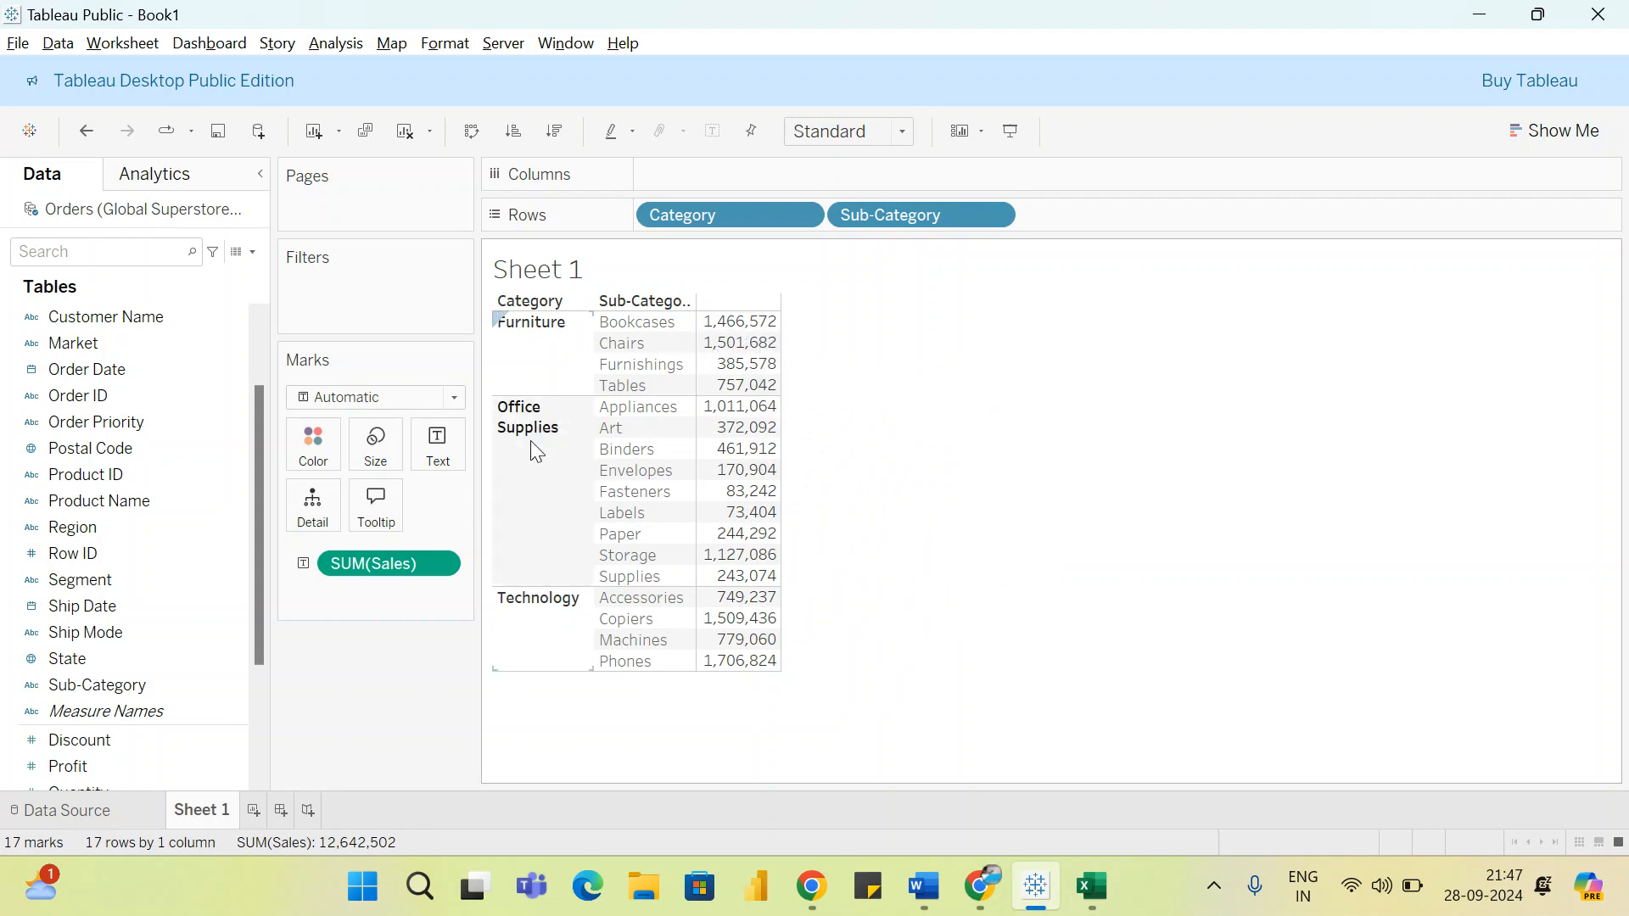
- Place the Segment field on Columns to split the sub-category sales by customer segment
{"action": "left_click_drag", "start_coordinate": [263, 548], "coordinate": [264, 461]}
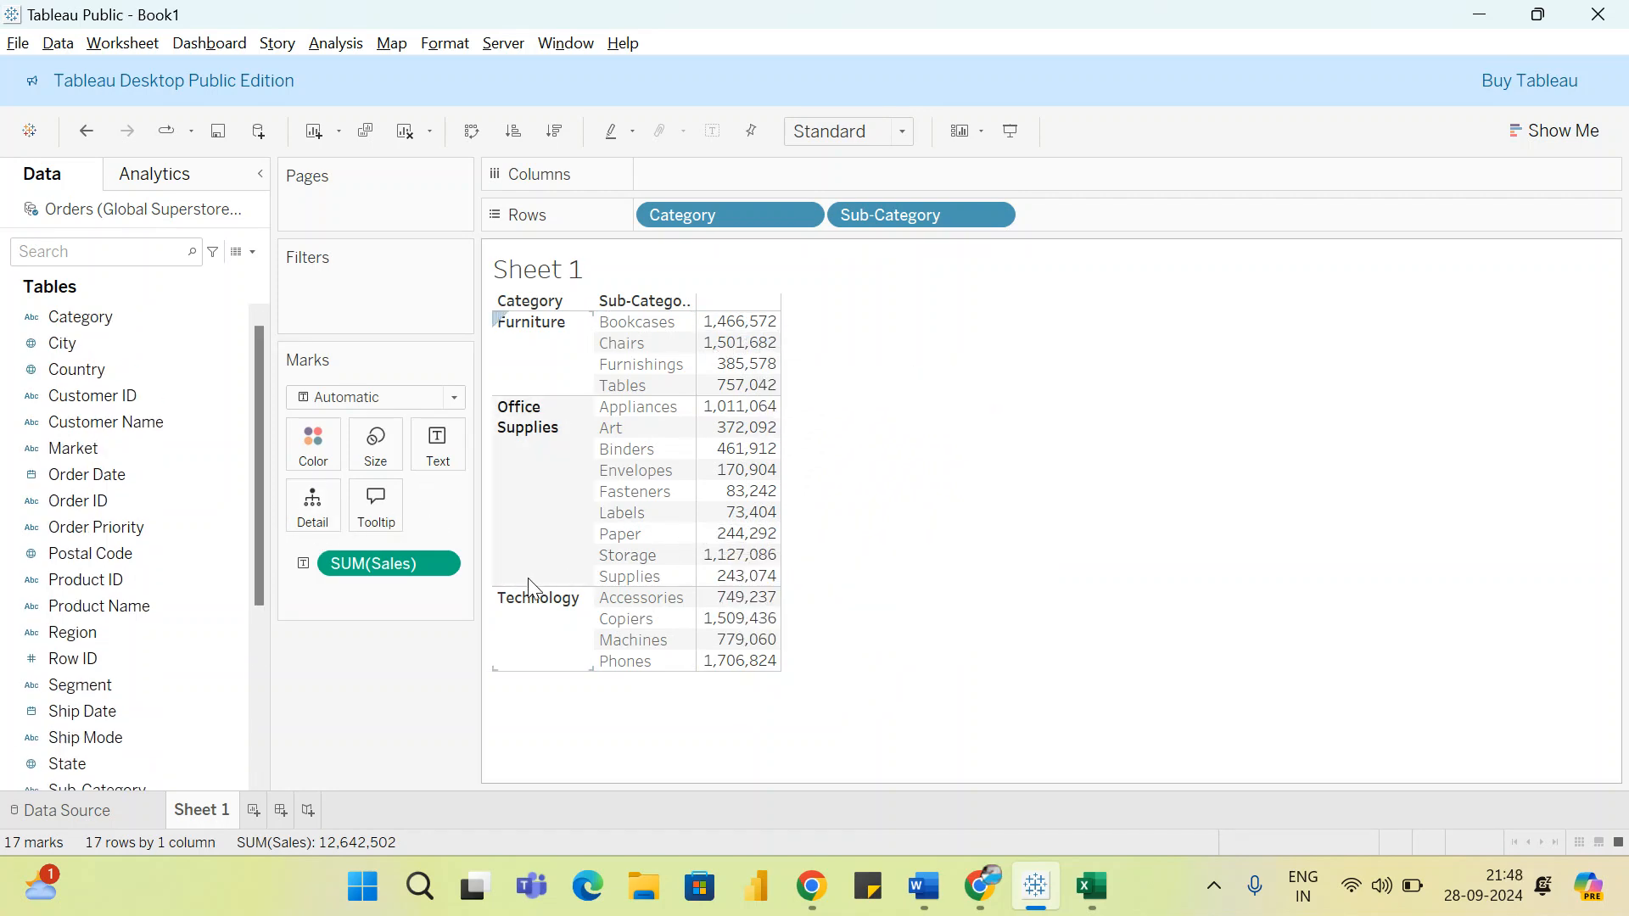
{"action": "left_click_drag", "start_coordinate": [262, 506], "coordinate": [278, 557]}
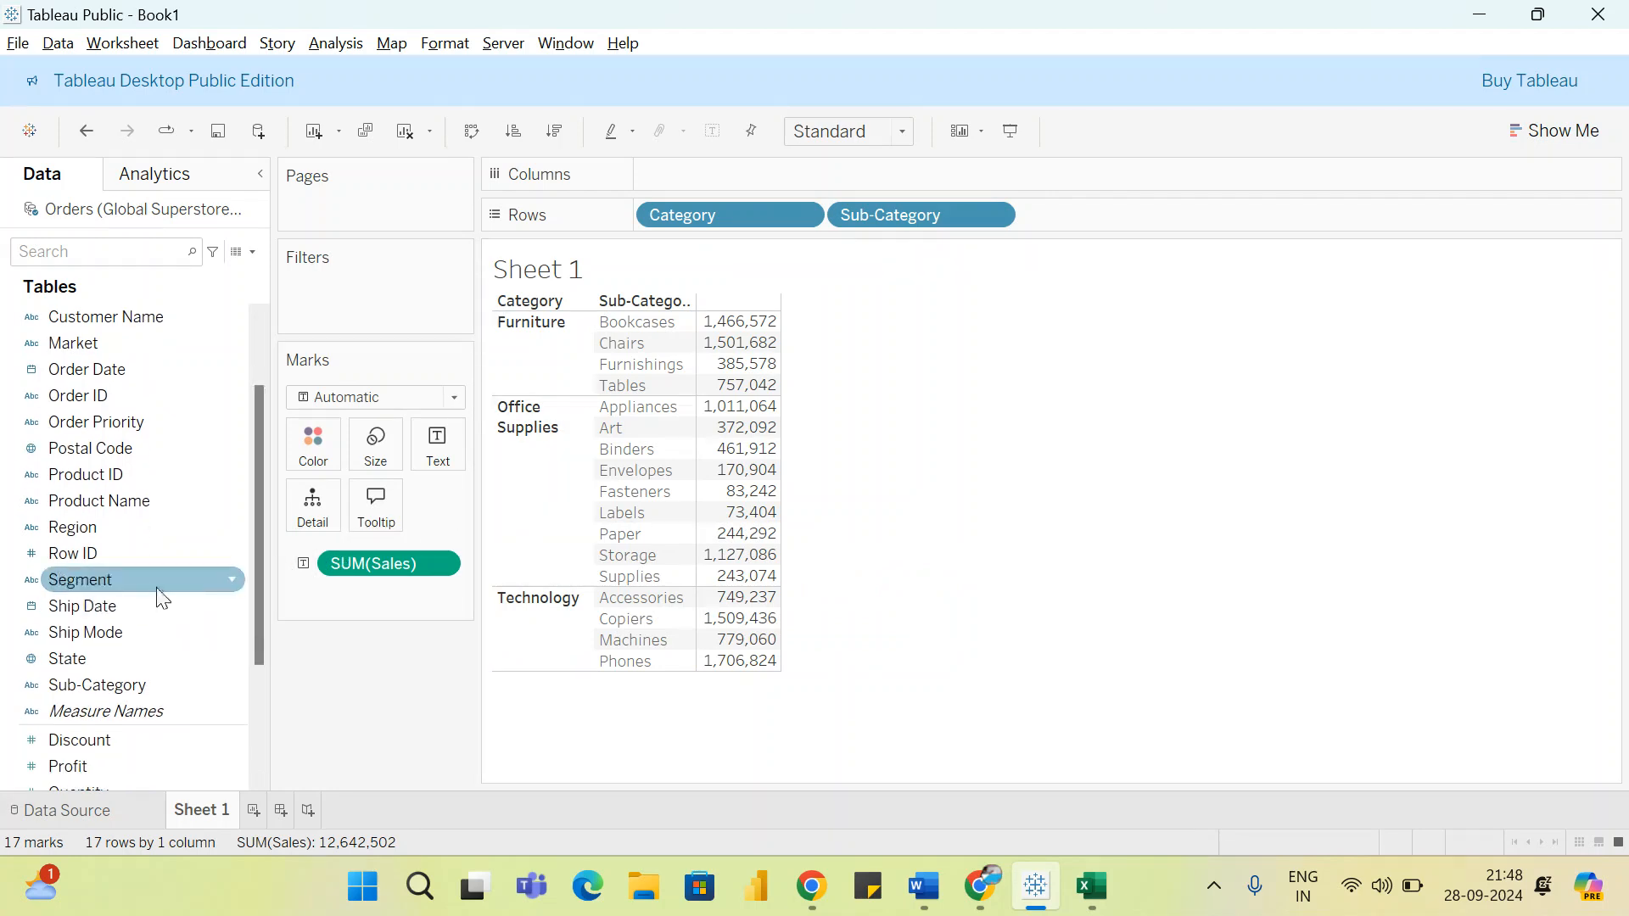
{"action": "left_click_drag", "start_coordinate": [182, 579], "coordinate": [769, 184]}
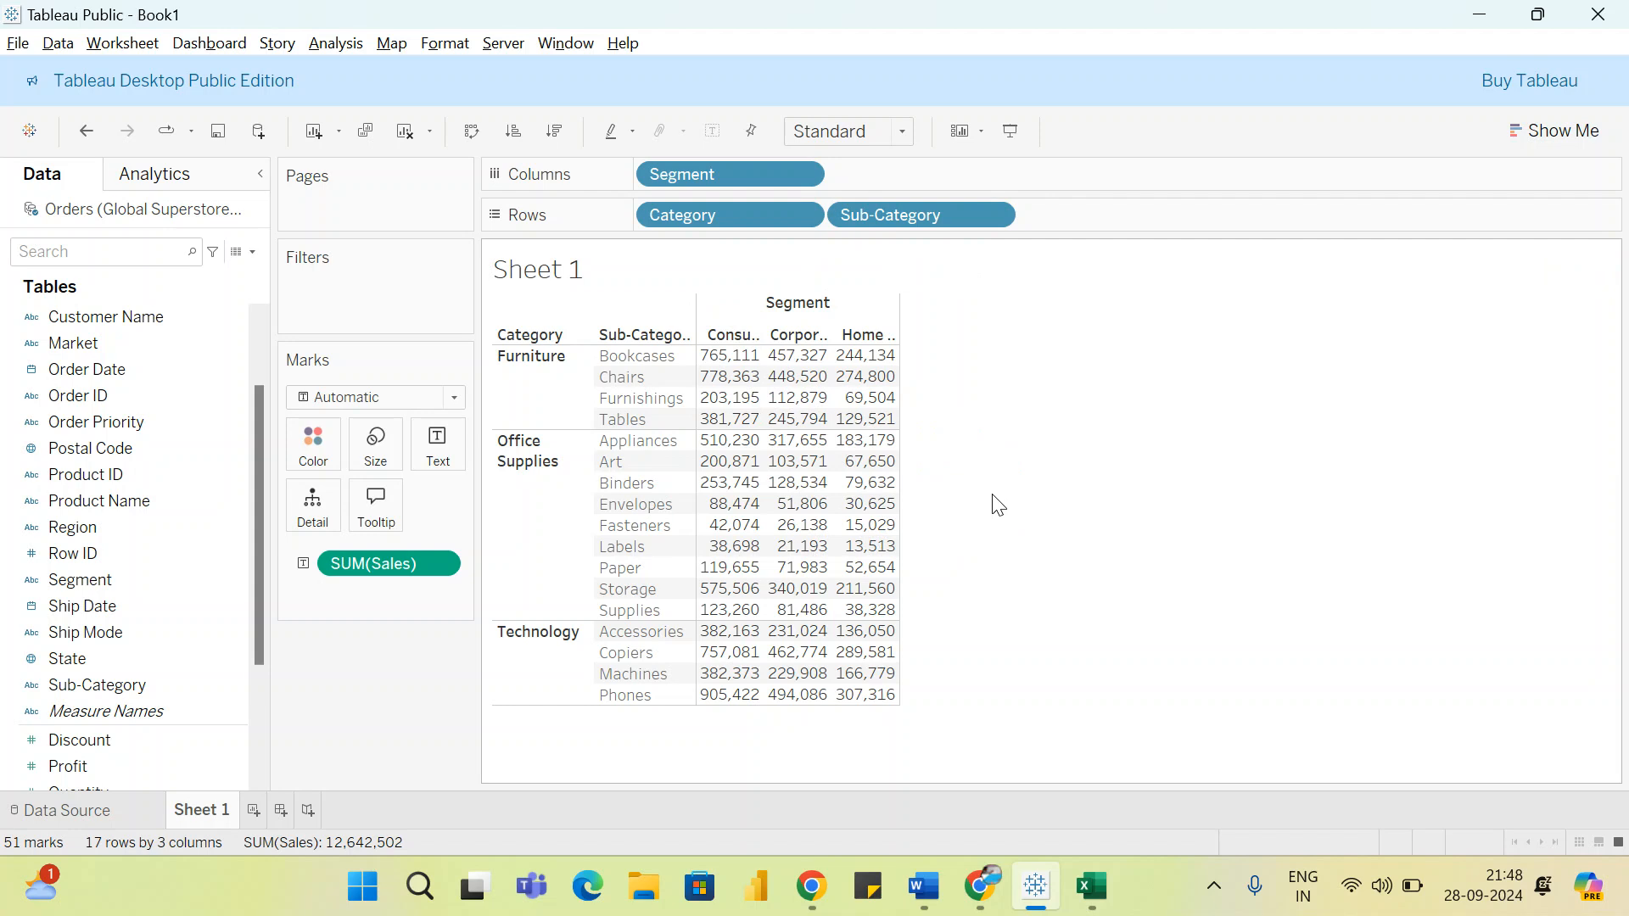
{"action": "mouse_move", "coordinate": [844, 472]}
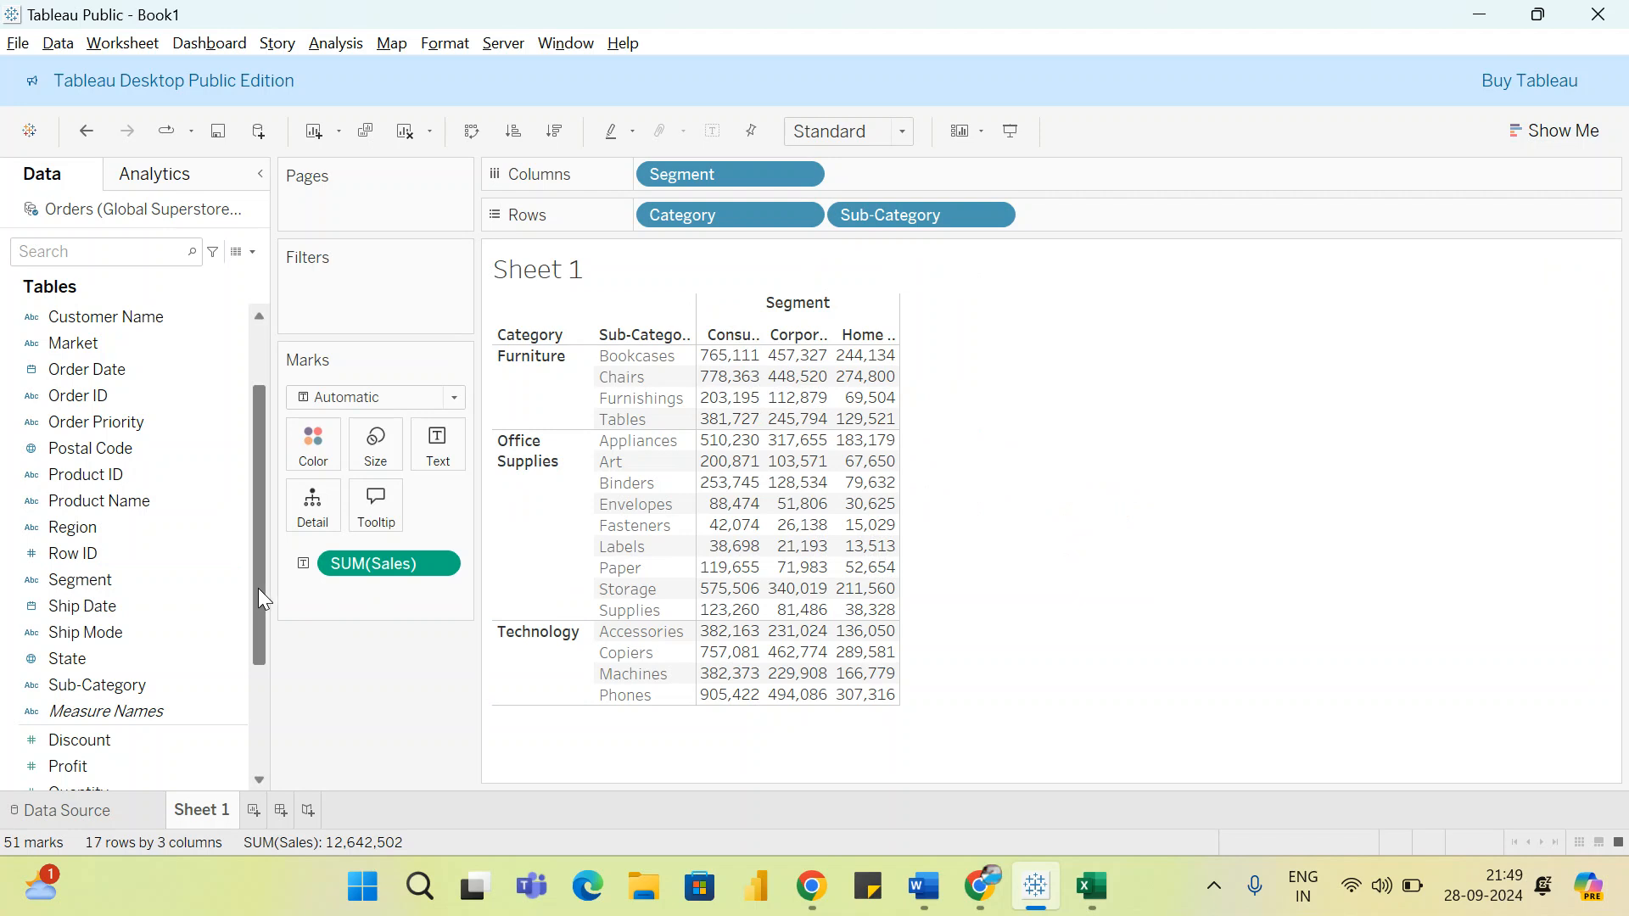
- Color the sales values in the table by the Profit measure
{"action": "left_click_drag", "start_coordinate": [258, 588], "coordinate": [263, 686]}
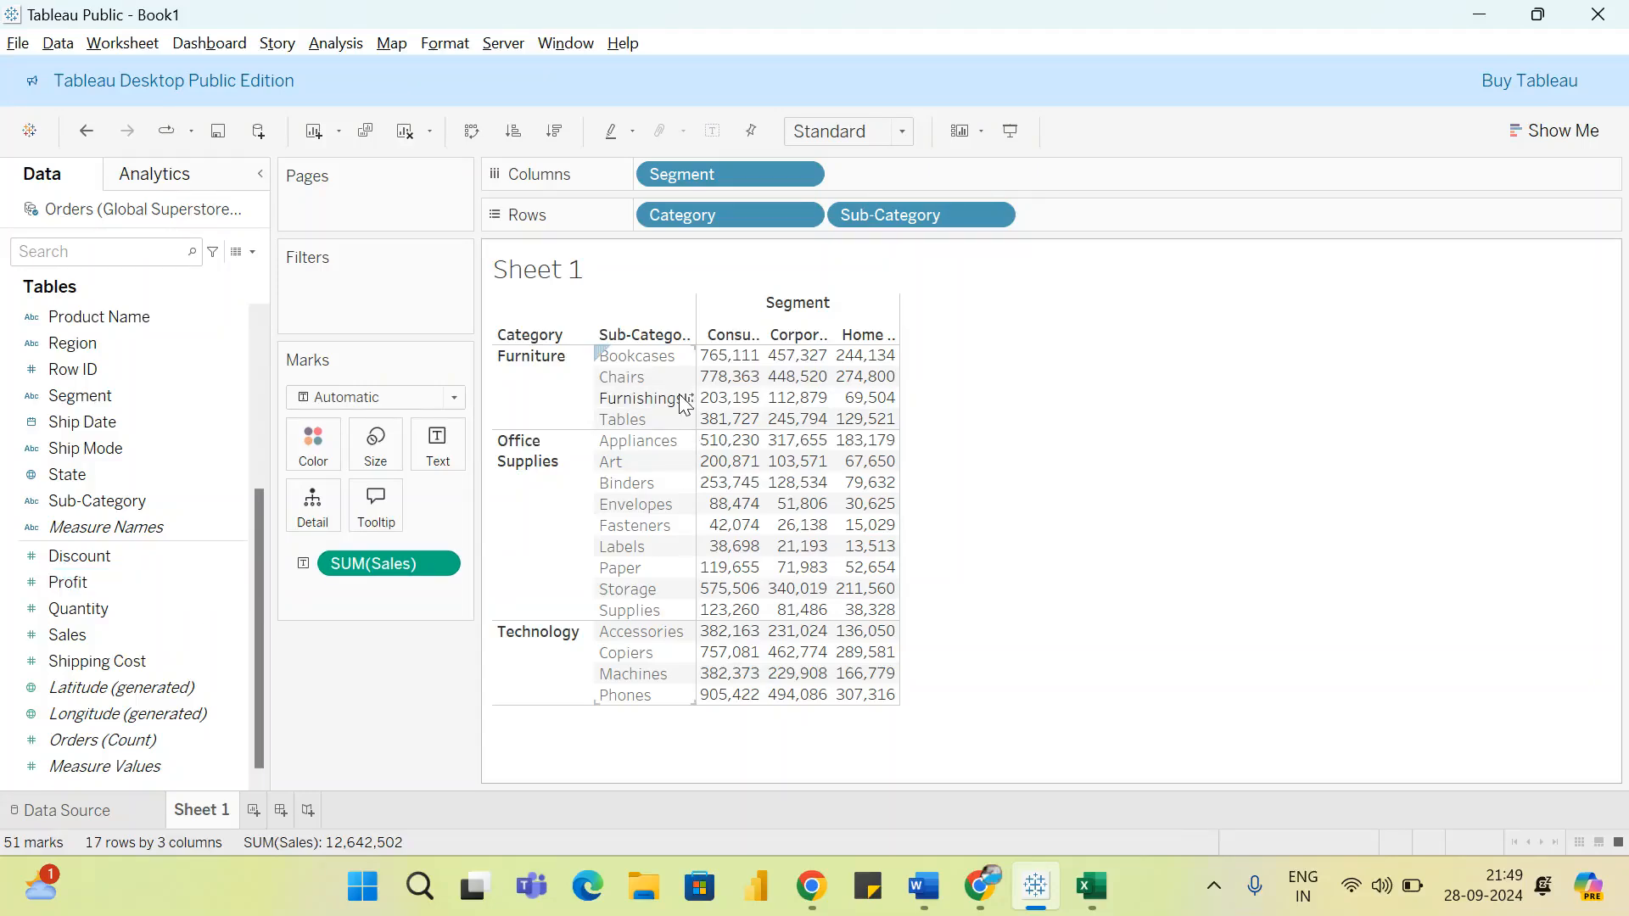
{"action": "mouse_move", "coordinate": [848, 499]}
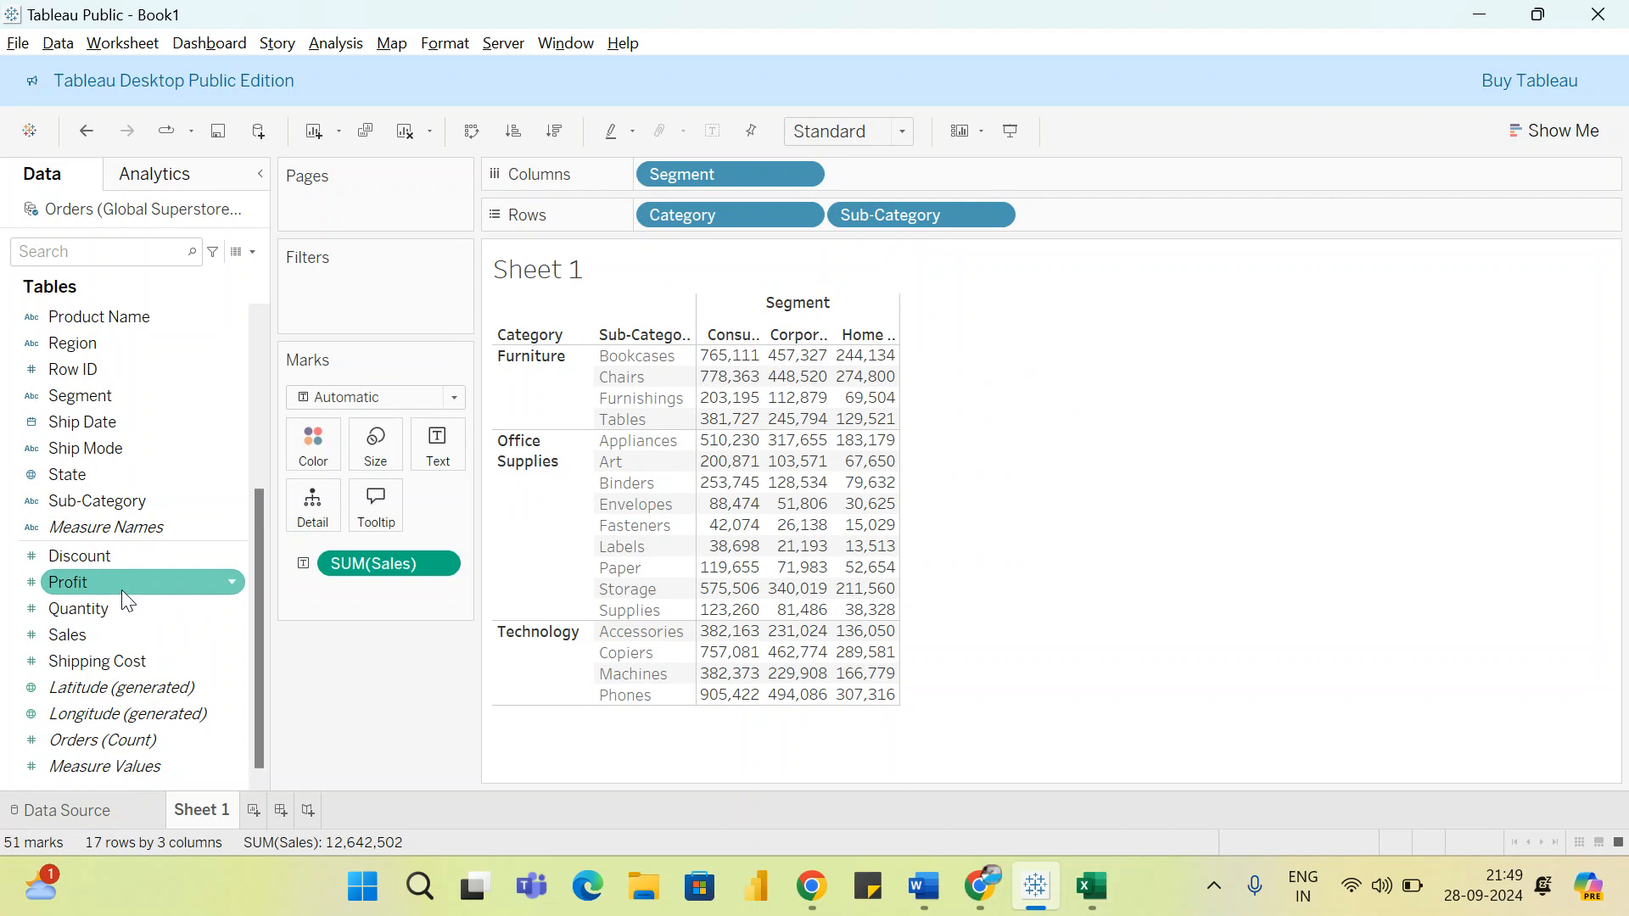
{"action": "left_click_drag", "start_coordinate": [123, 587], "coordinate": [333, 451]}
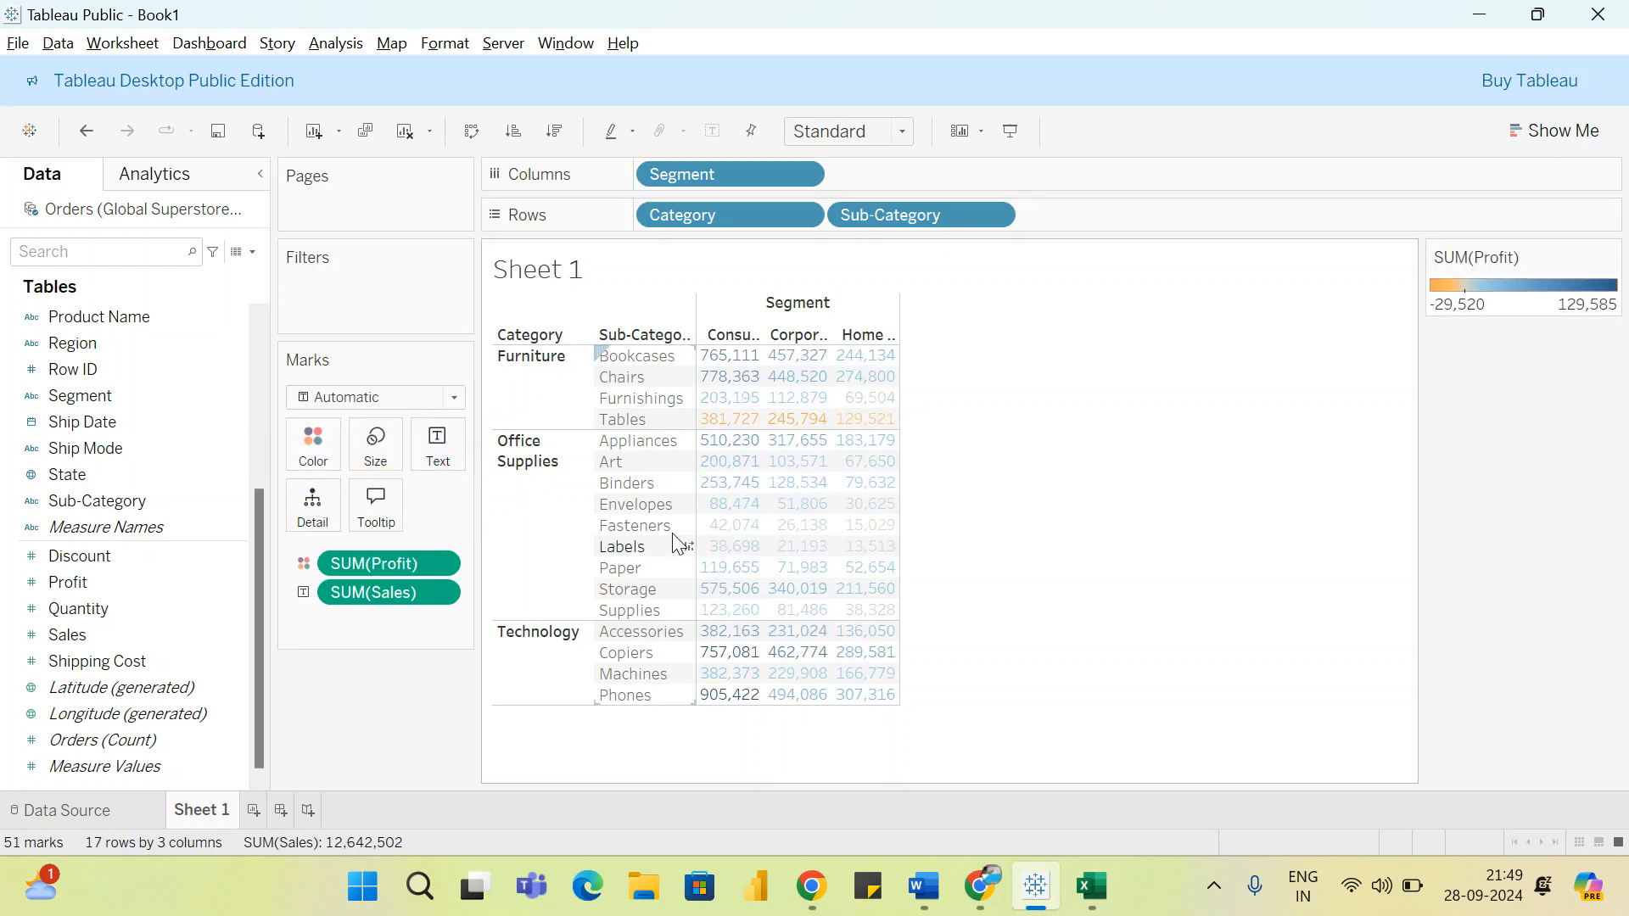
{"action": "mouse_move", "coordinate": [752, 443]}
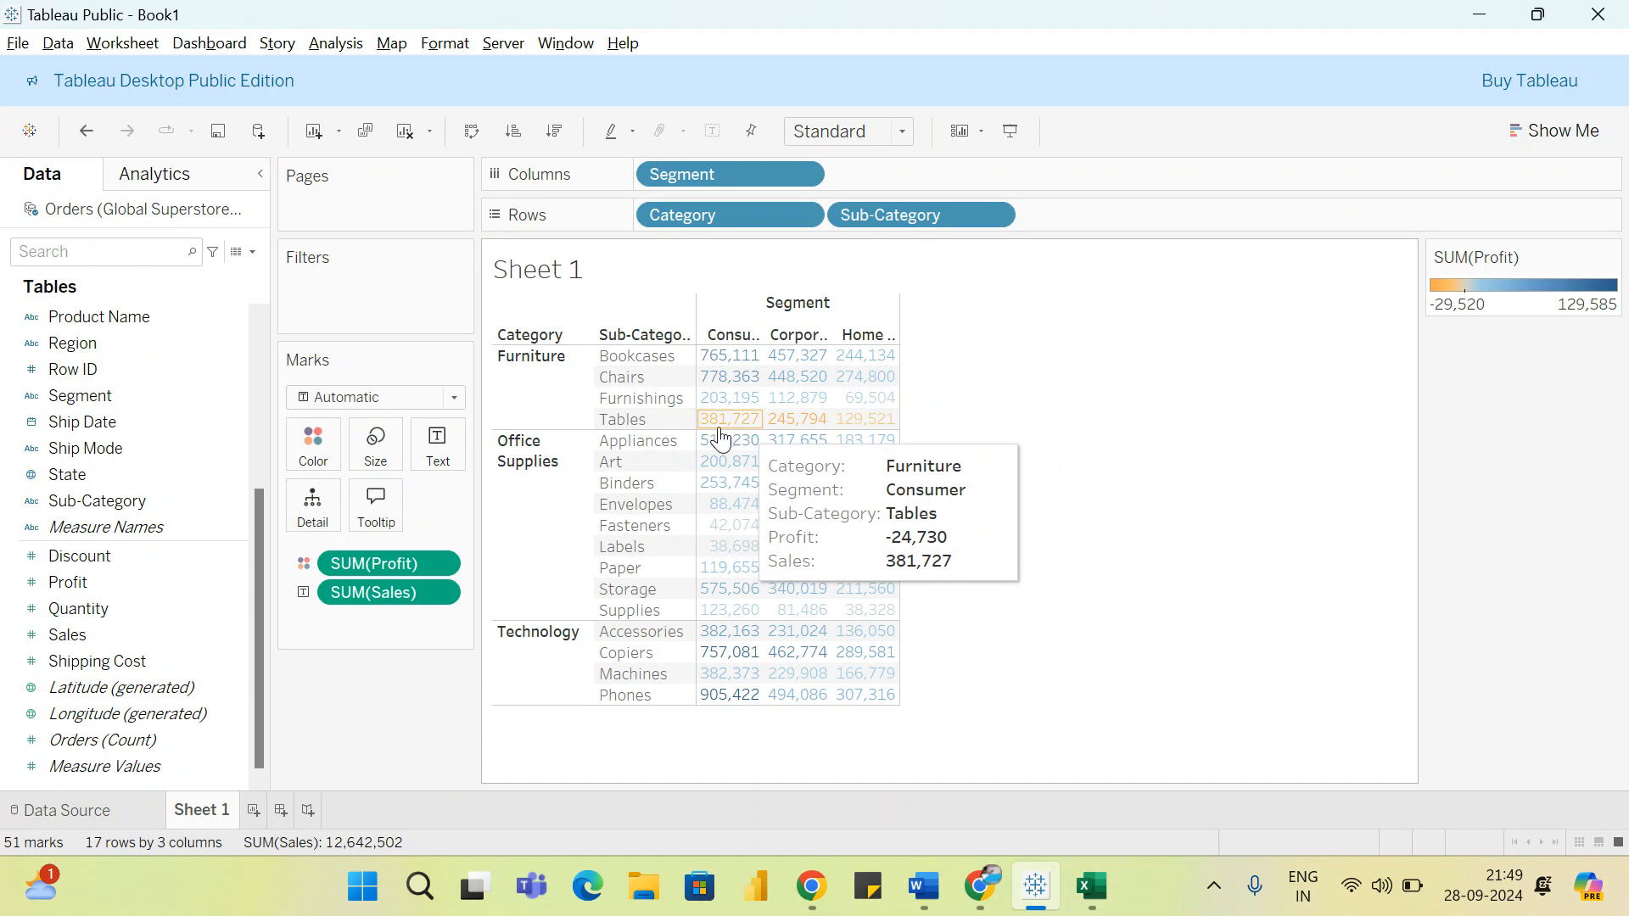
- Change the mark type to Square to make a highlight table, and inspect the profit and sales details of individual cells
{"action": "left_click", "coordinate": [455, 399]}
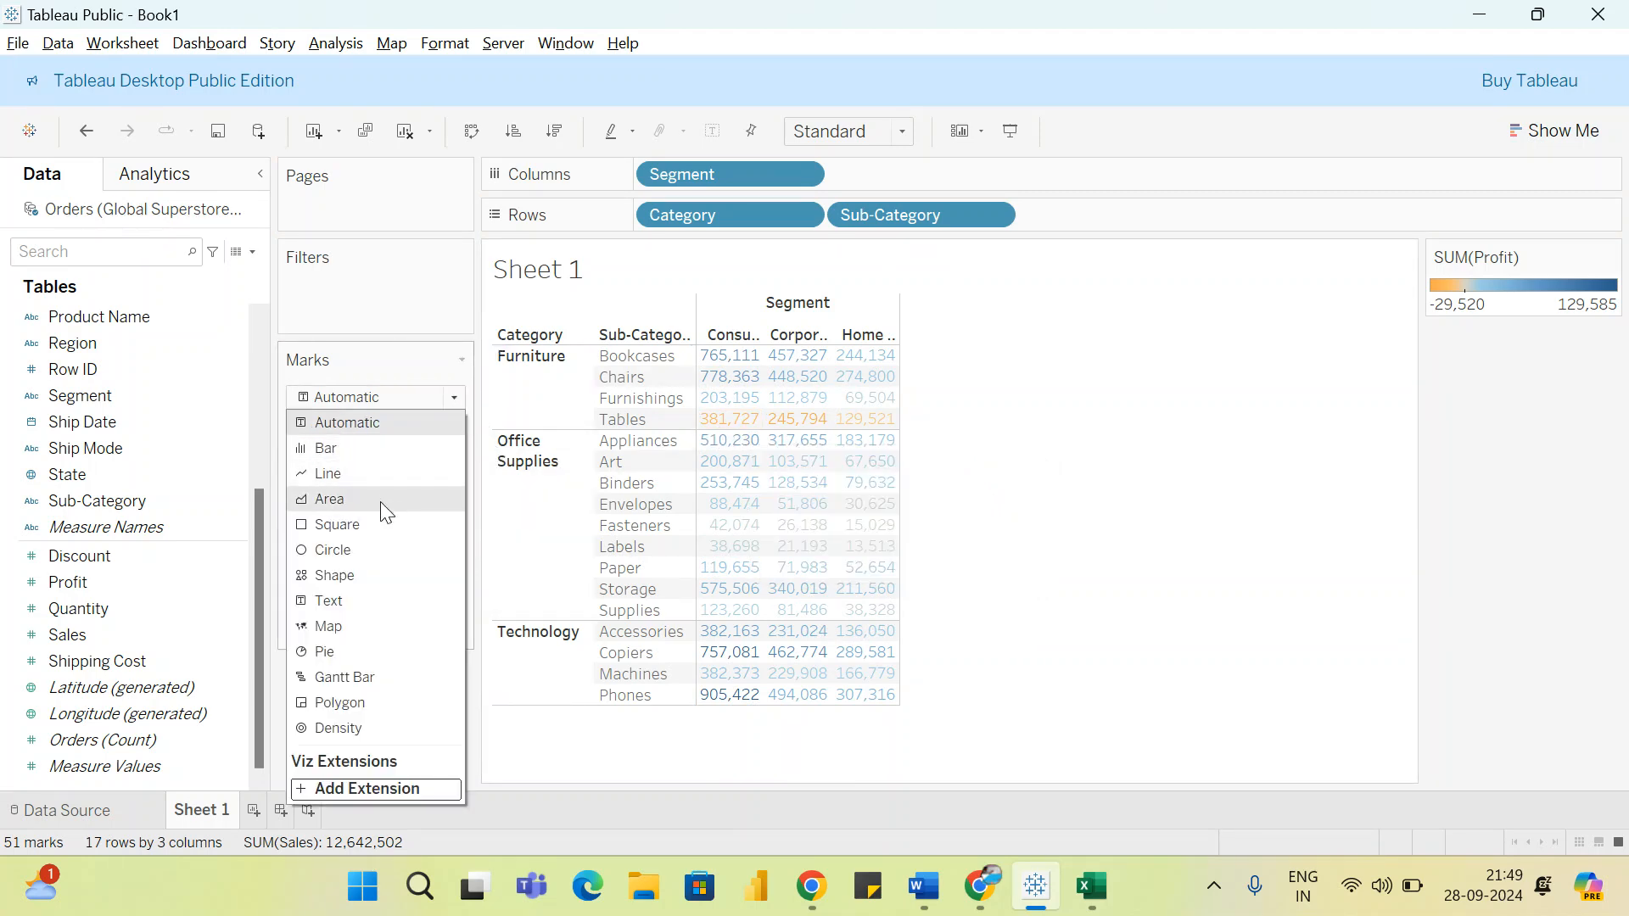
{"action": "left_click", "coordinate": [377, 524]}
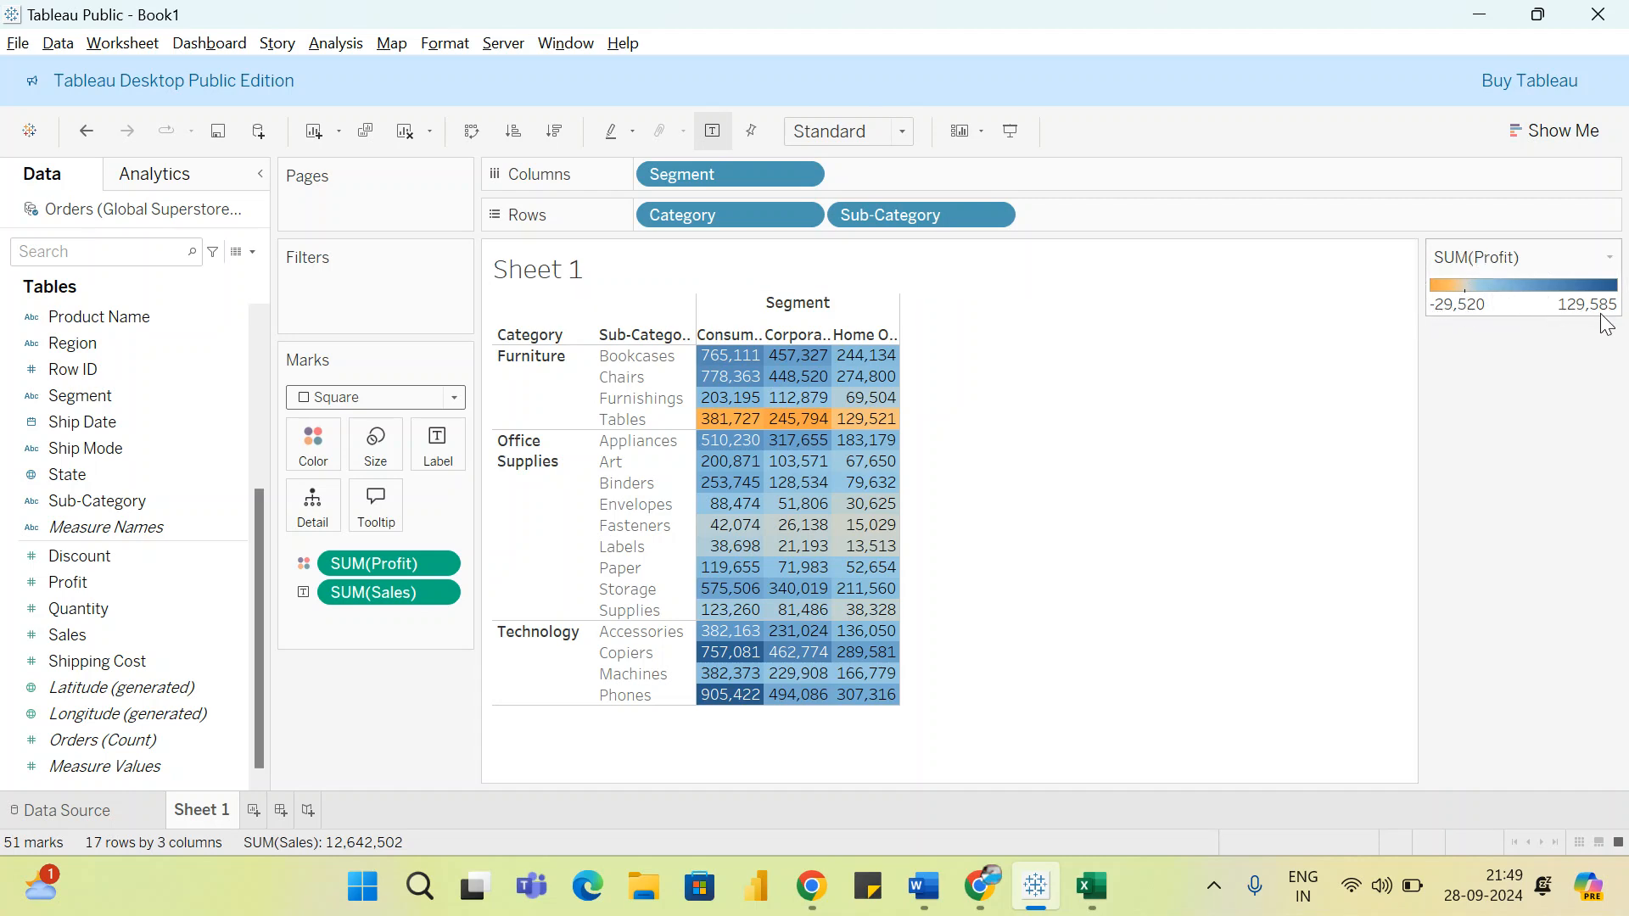
{"action": "mouse_move", "coordinate": [821, 445]}
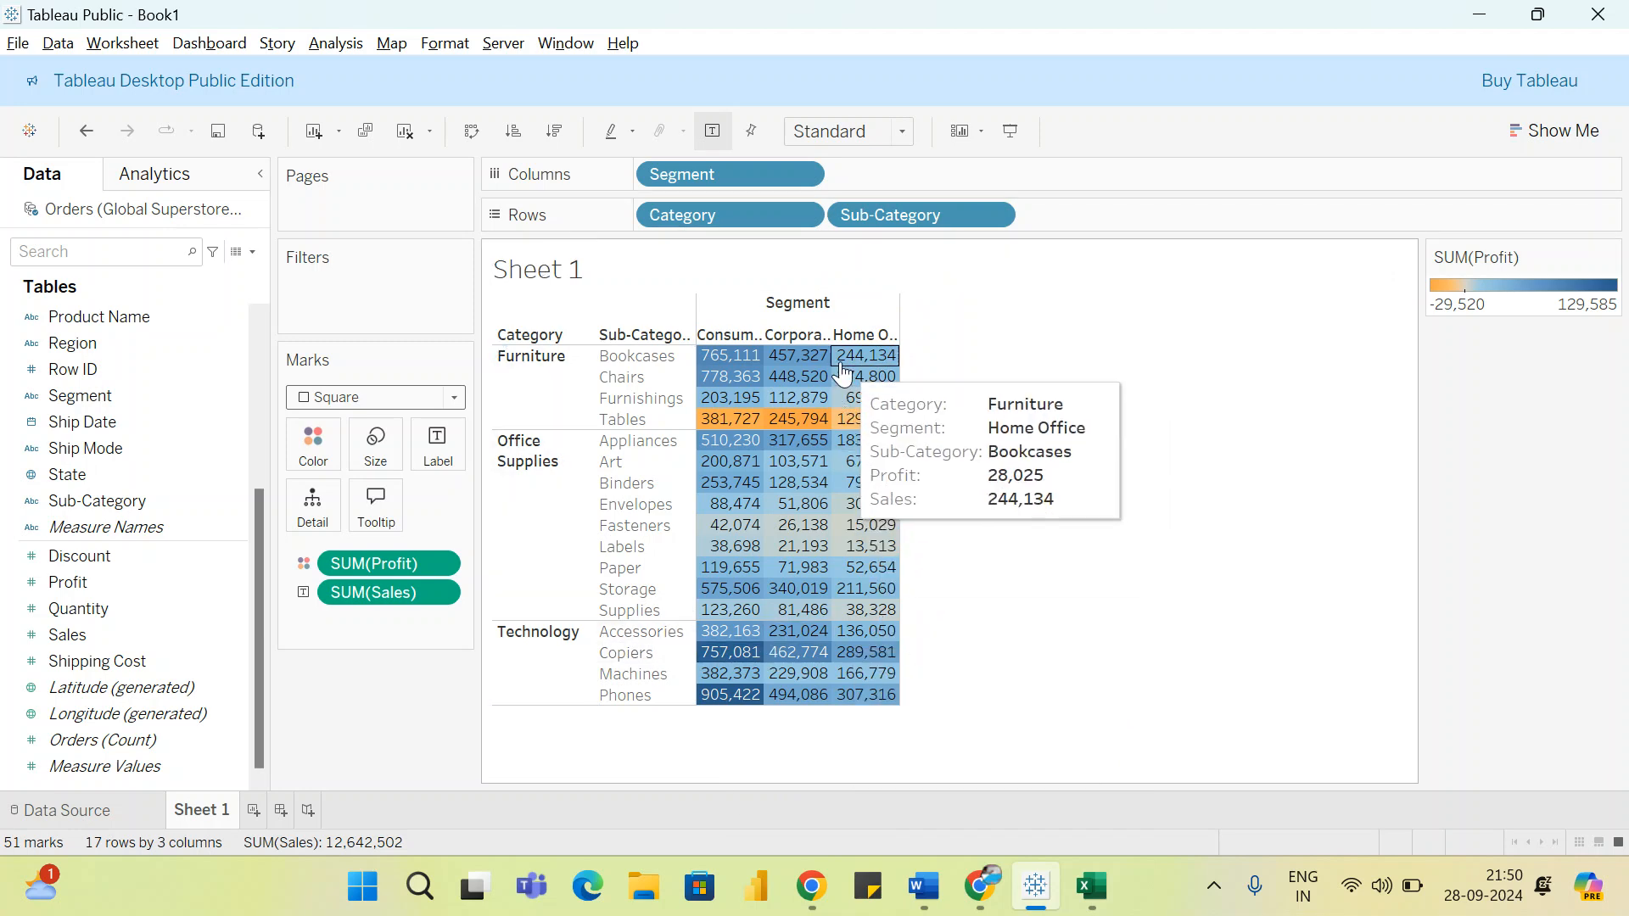
{"action": "mouse_move", "coordinate": [743, 363]}
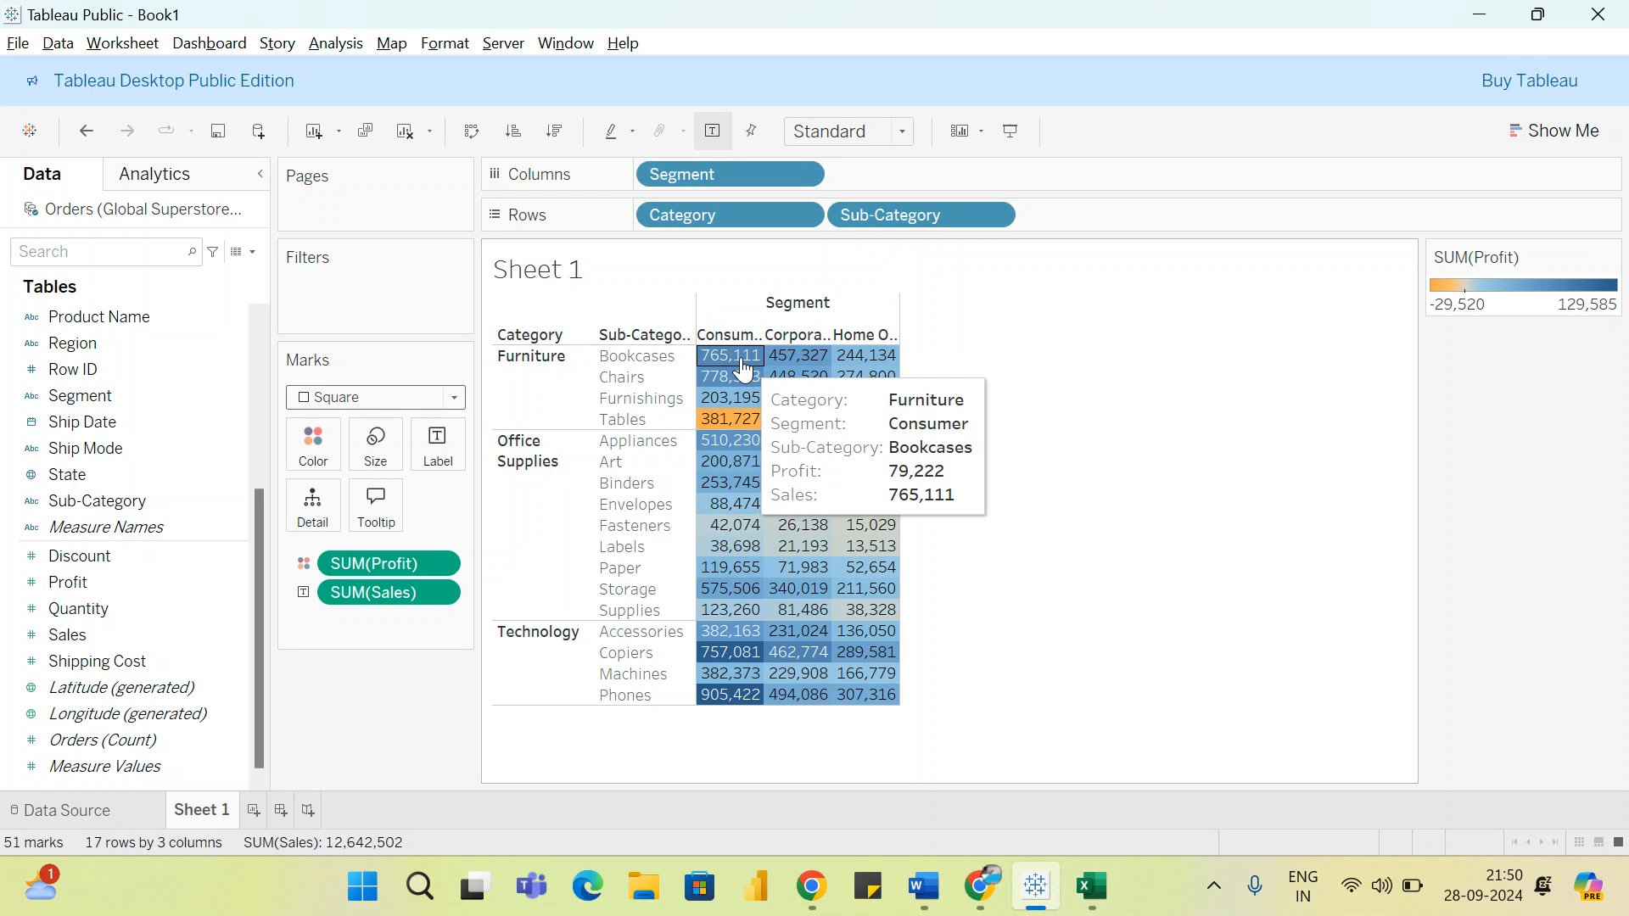
- Apply the Percent of Total quick table calculation to both the Profit color measure and the Sales label measure
{"action": "left_click", "coordinate": [438, 567]}
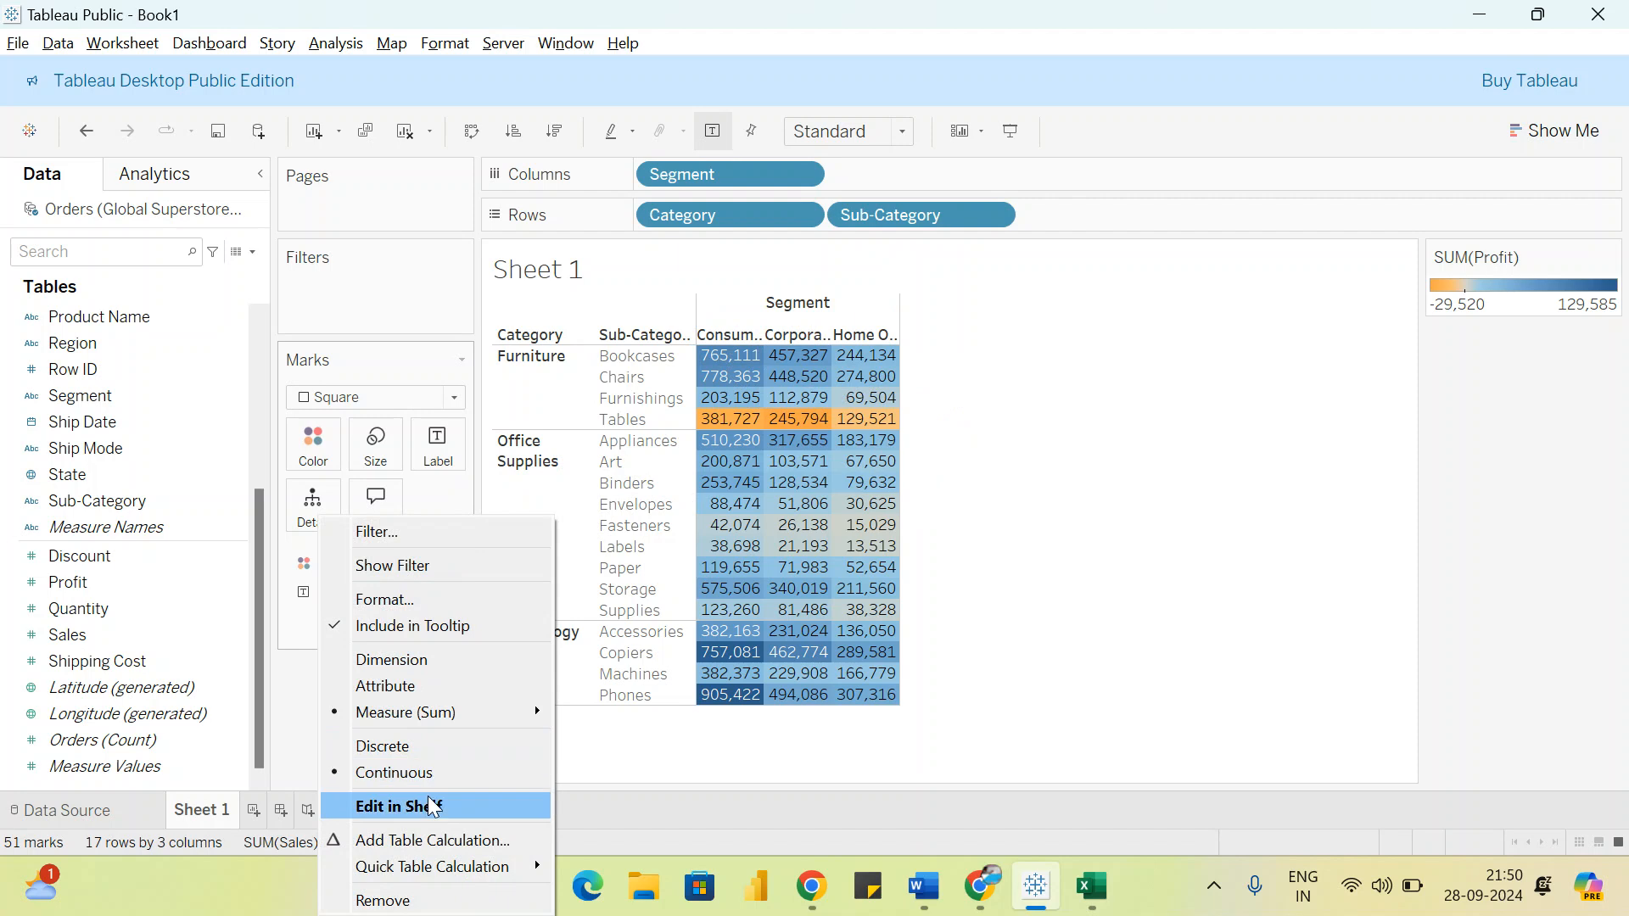
{"action": "mouse_move", "coordinate": [407, 878]}
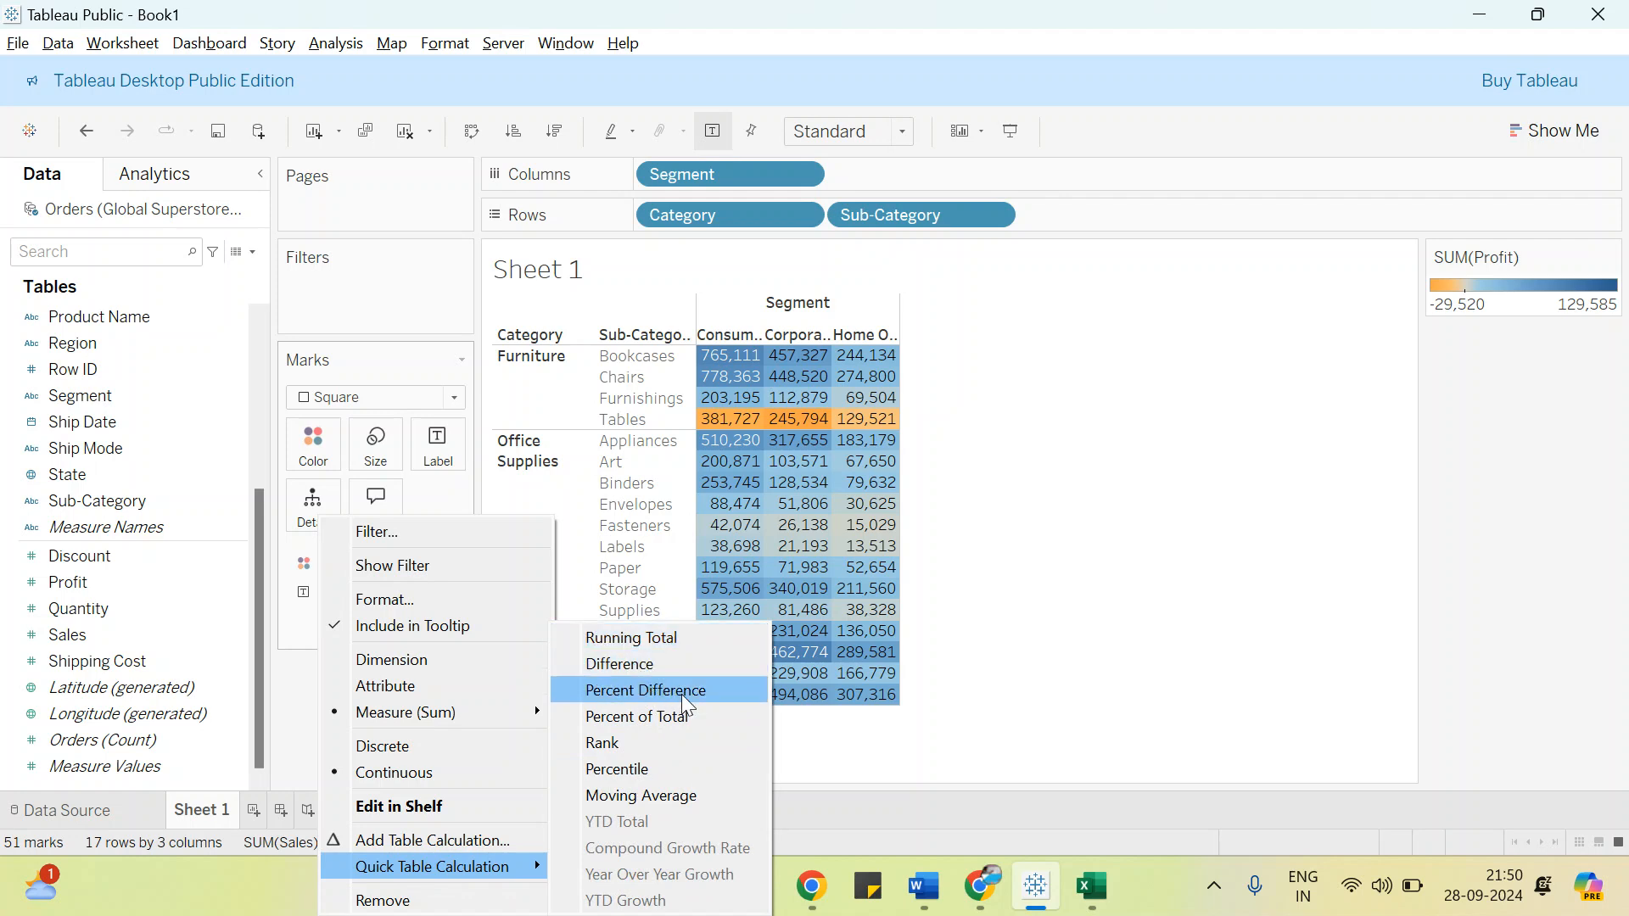
{"action": "left_click", "coordinate": [669, 719]}
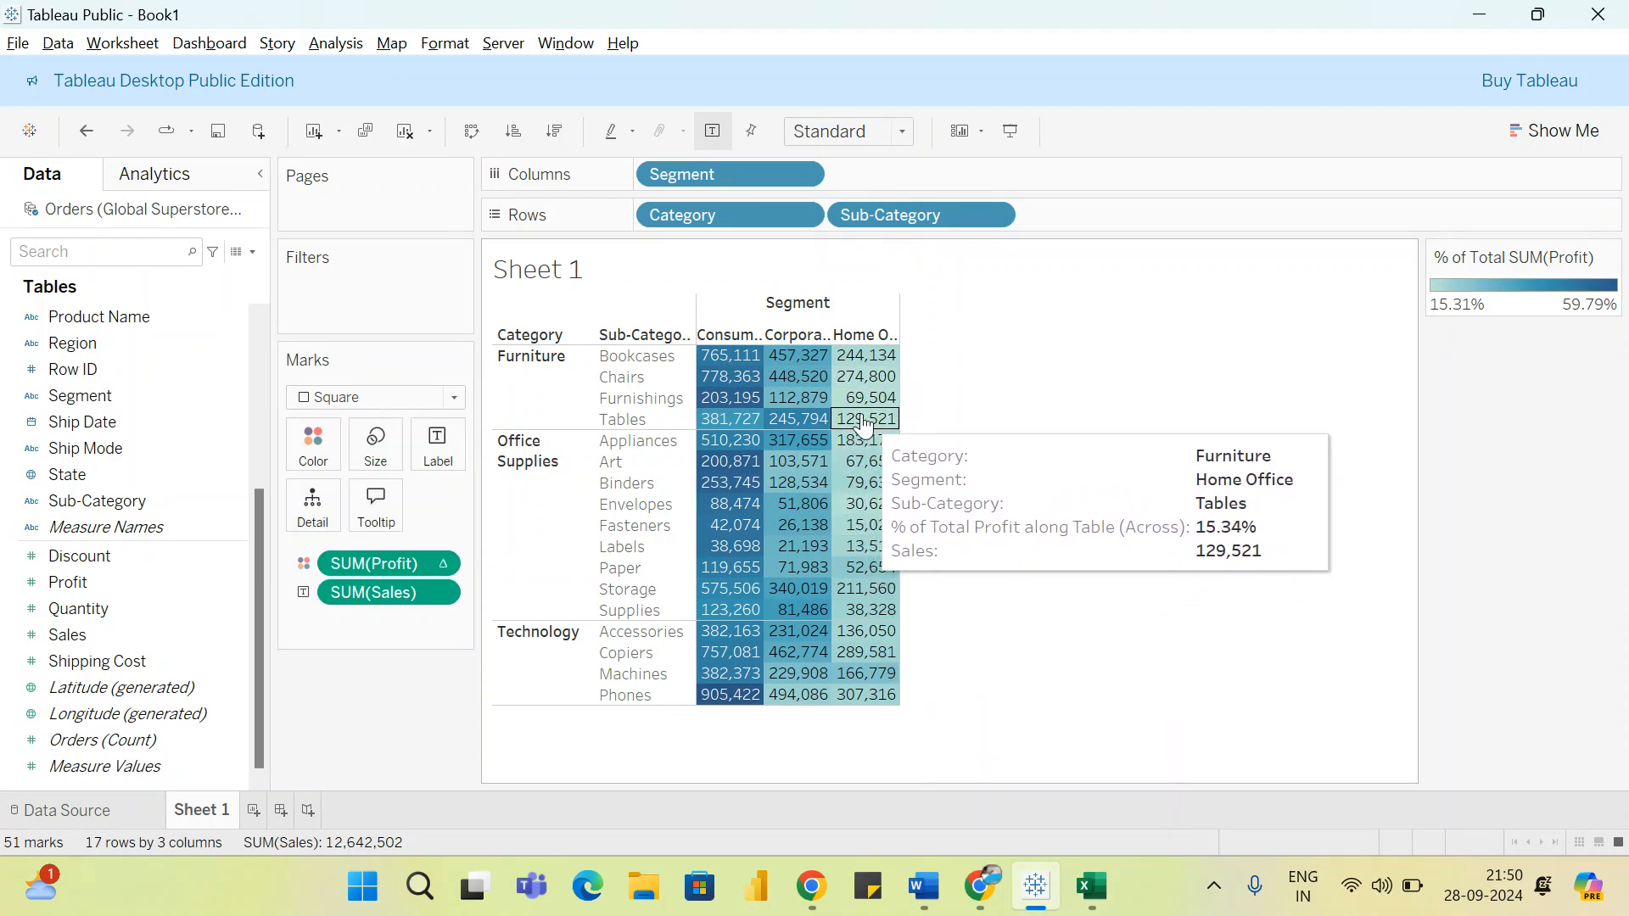
{"action": "left_click", "coordinate": [440, 593]}
{"action": "mouse_move", "coordinate": [386, 867]}
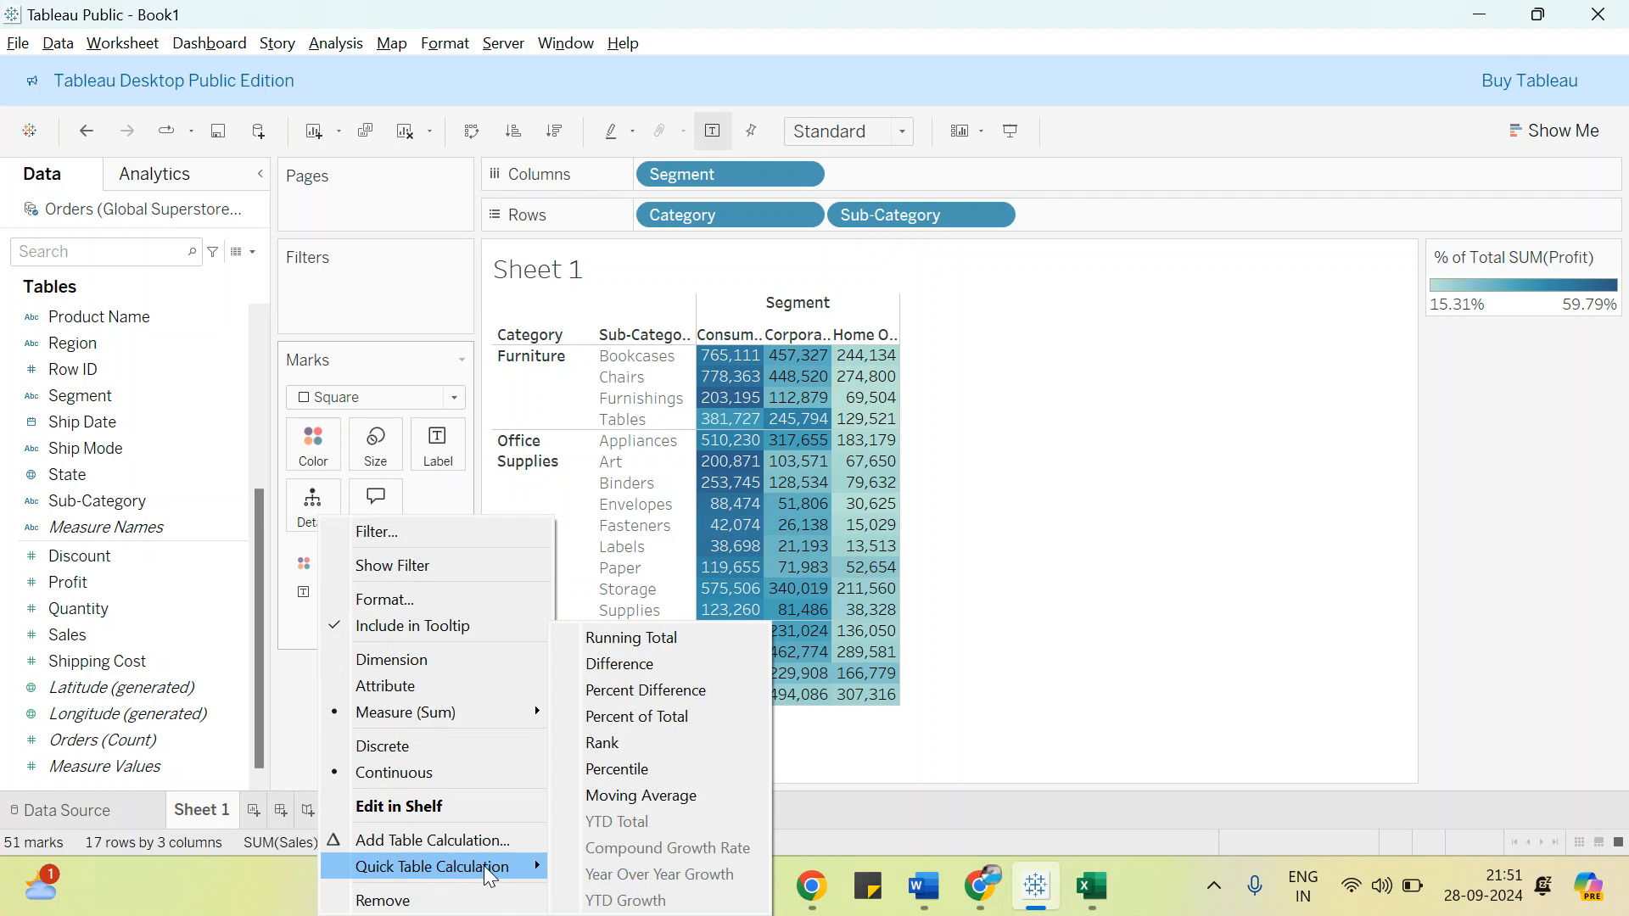
{"action": "left_click", "coordinate": [665, 718]}
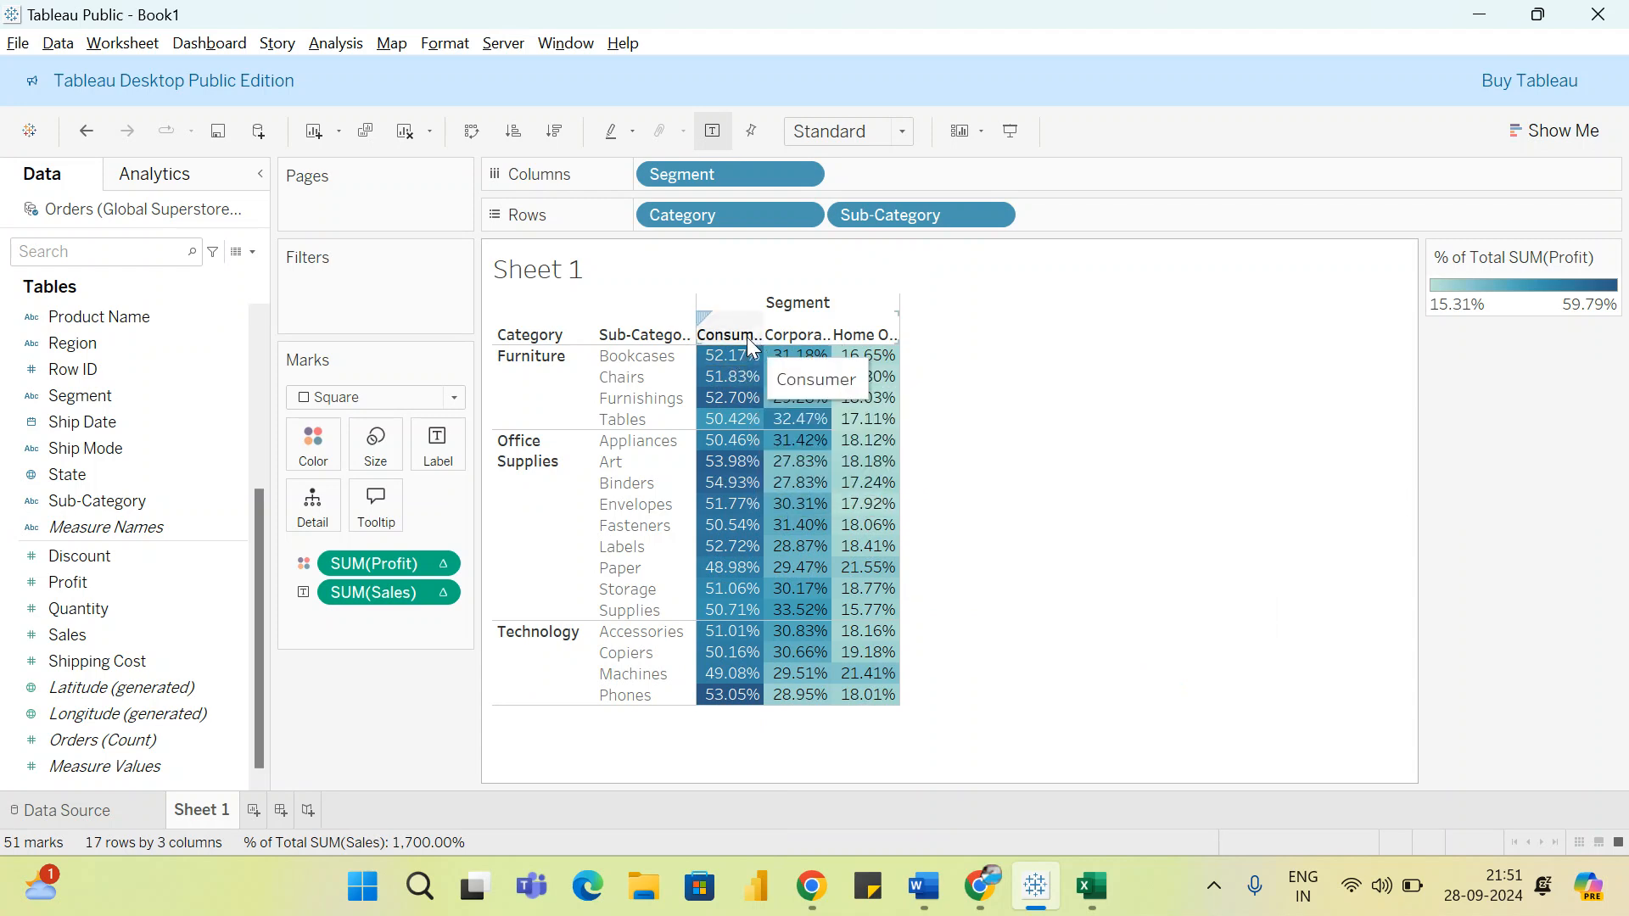
{"action": "mouse_move", "coordinate": [813, 361]}
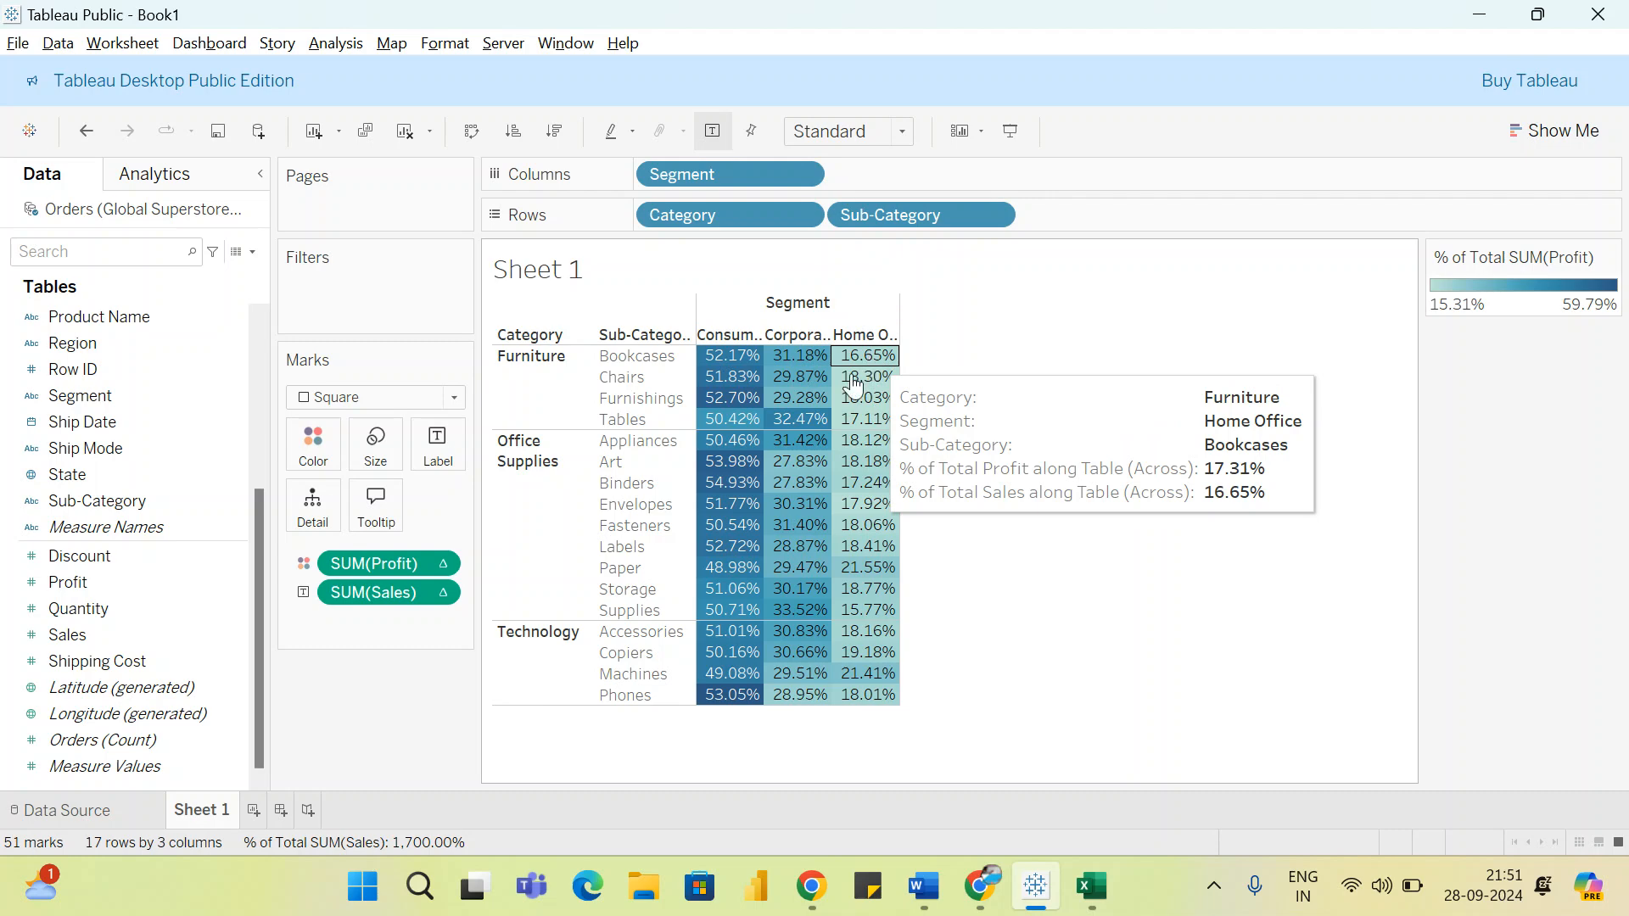
- Remove the Profit and Sales measures from the marks, keeping the Category, Sub-Category and Segment layout
{"action": "left_click", "coordinate": [440, 567]}
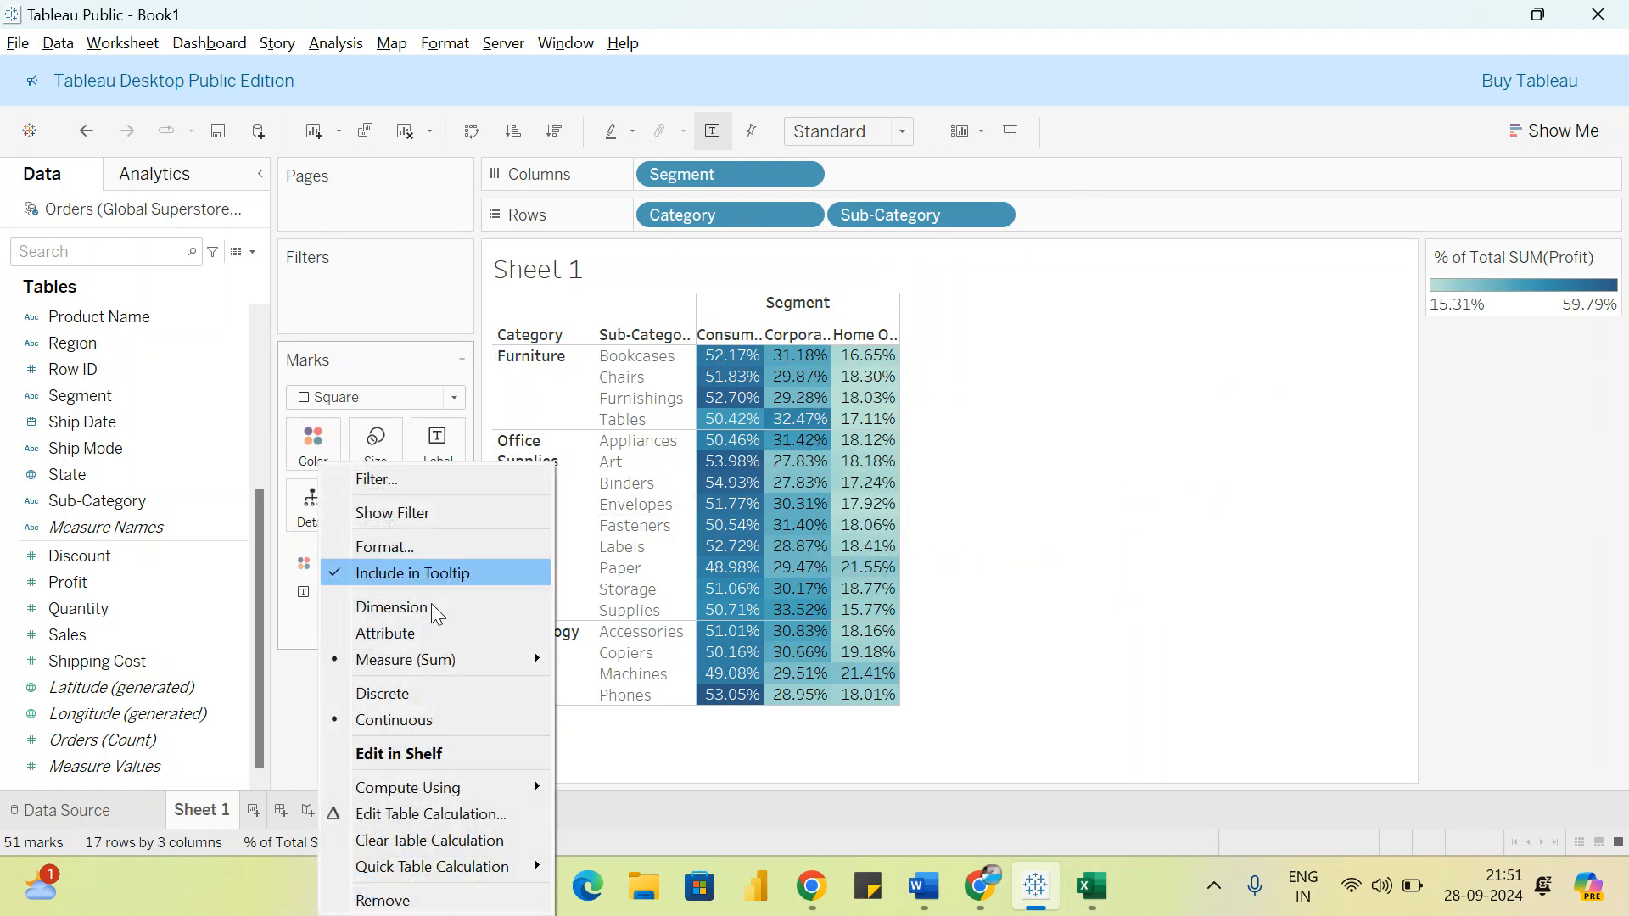
{"action": "left_click", "coordinate": [373, 901]}
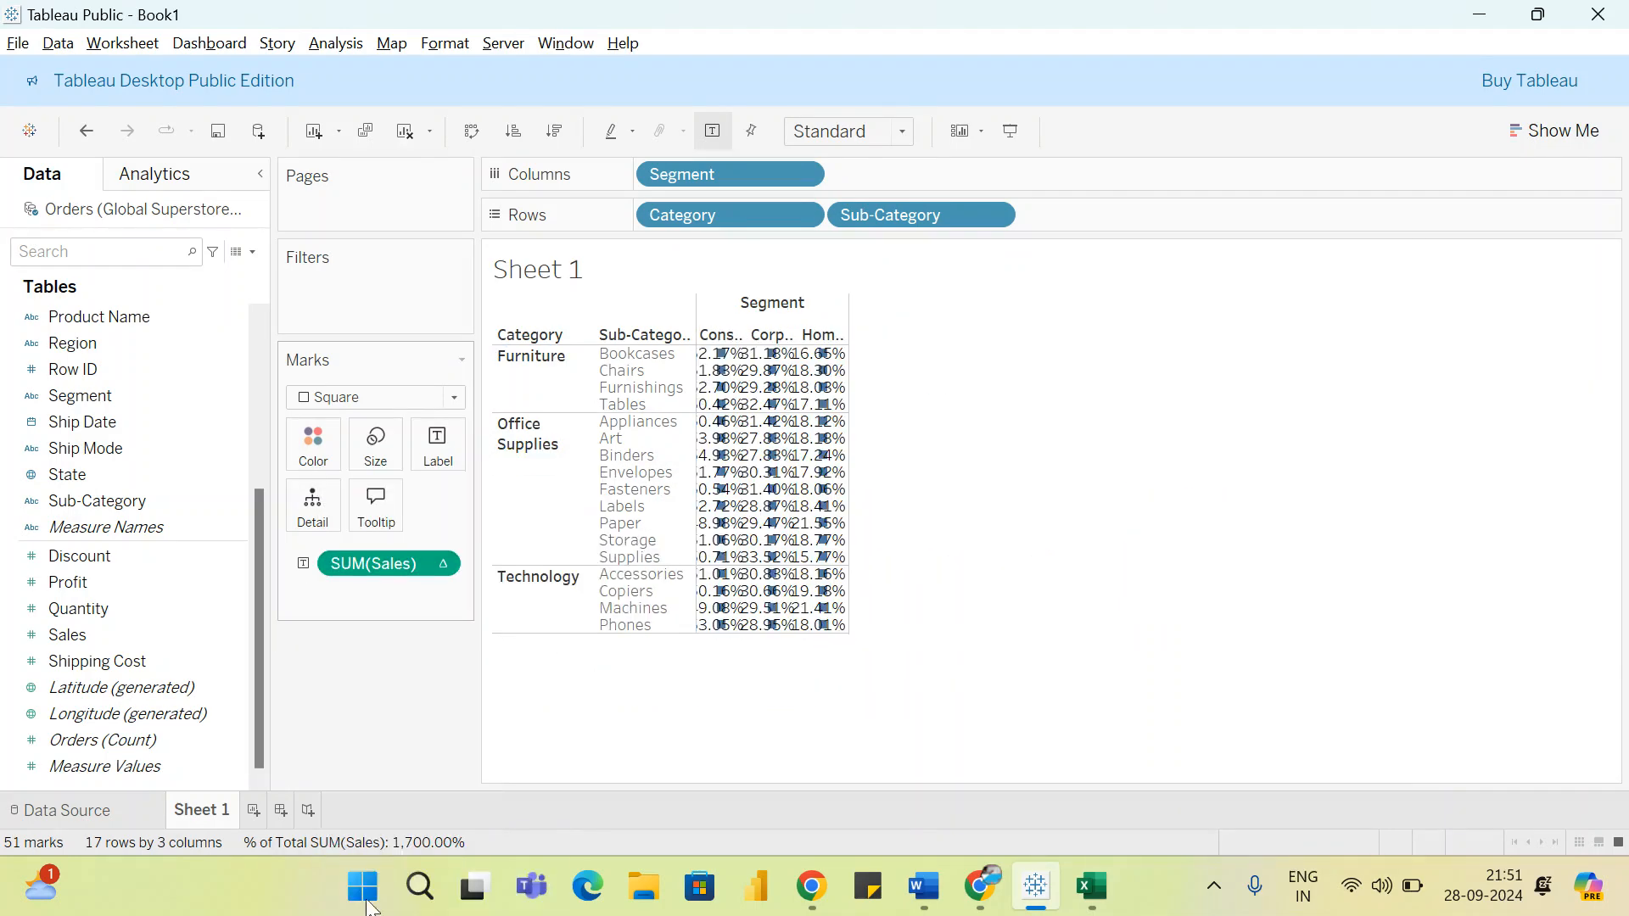
{"action": "left_click", "coordinate": [442, 564]}
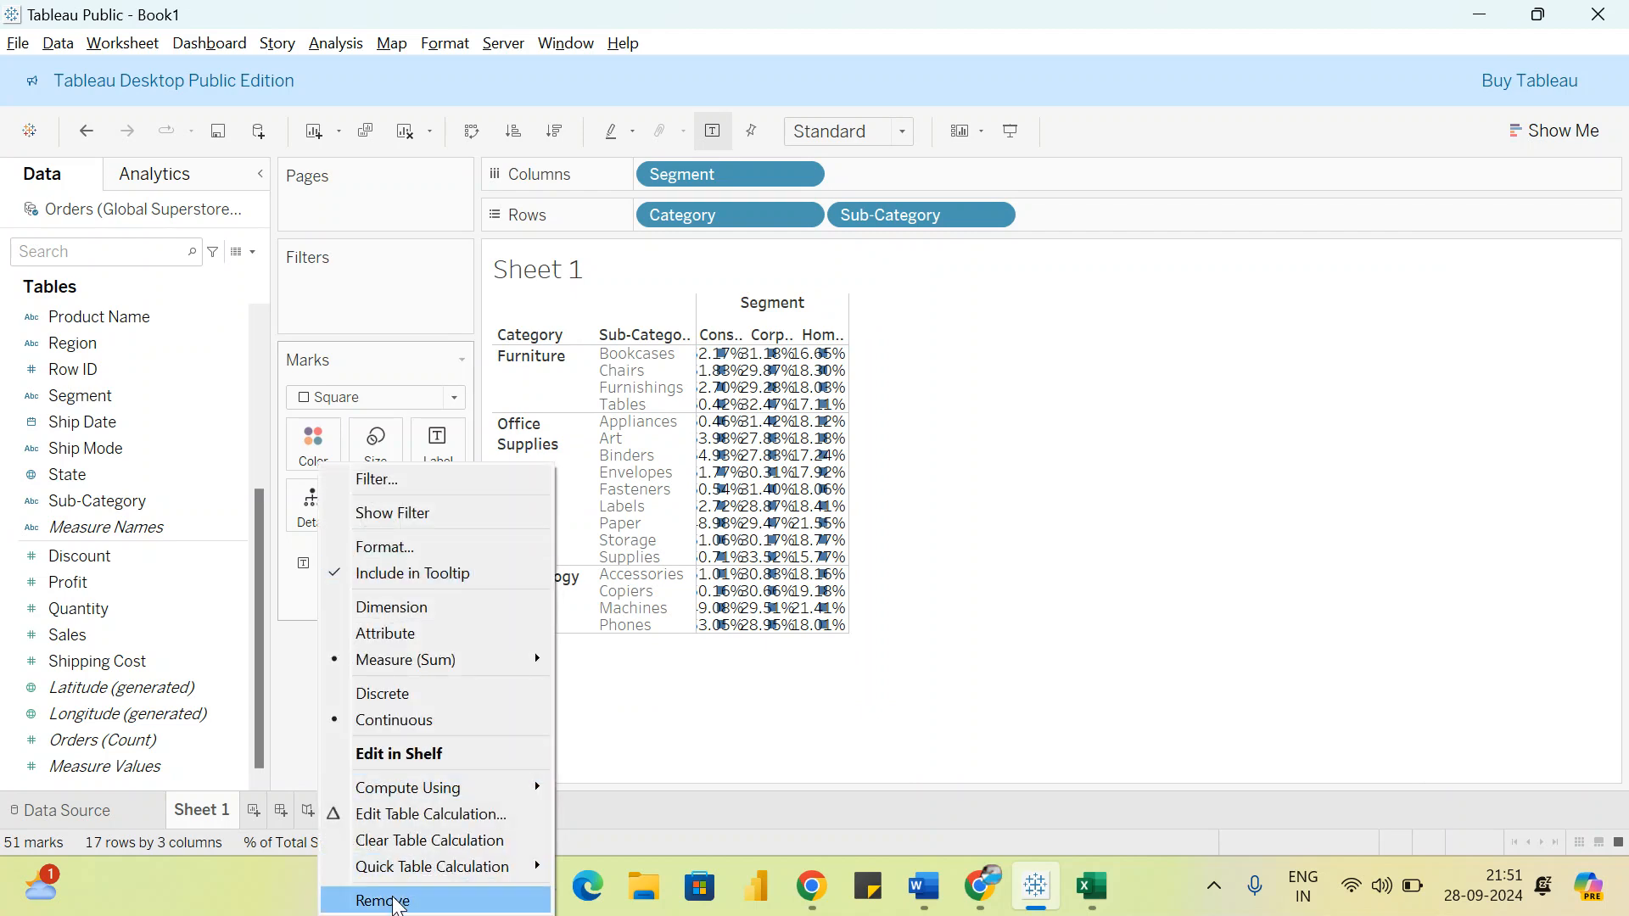
{"action": "left_click", "coordinate": [382, 900]}
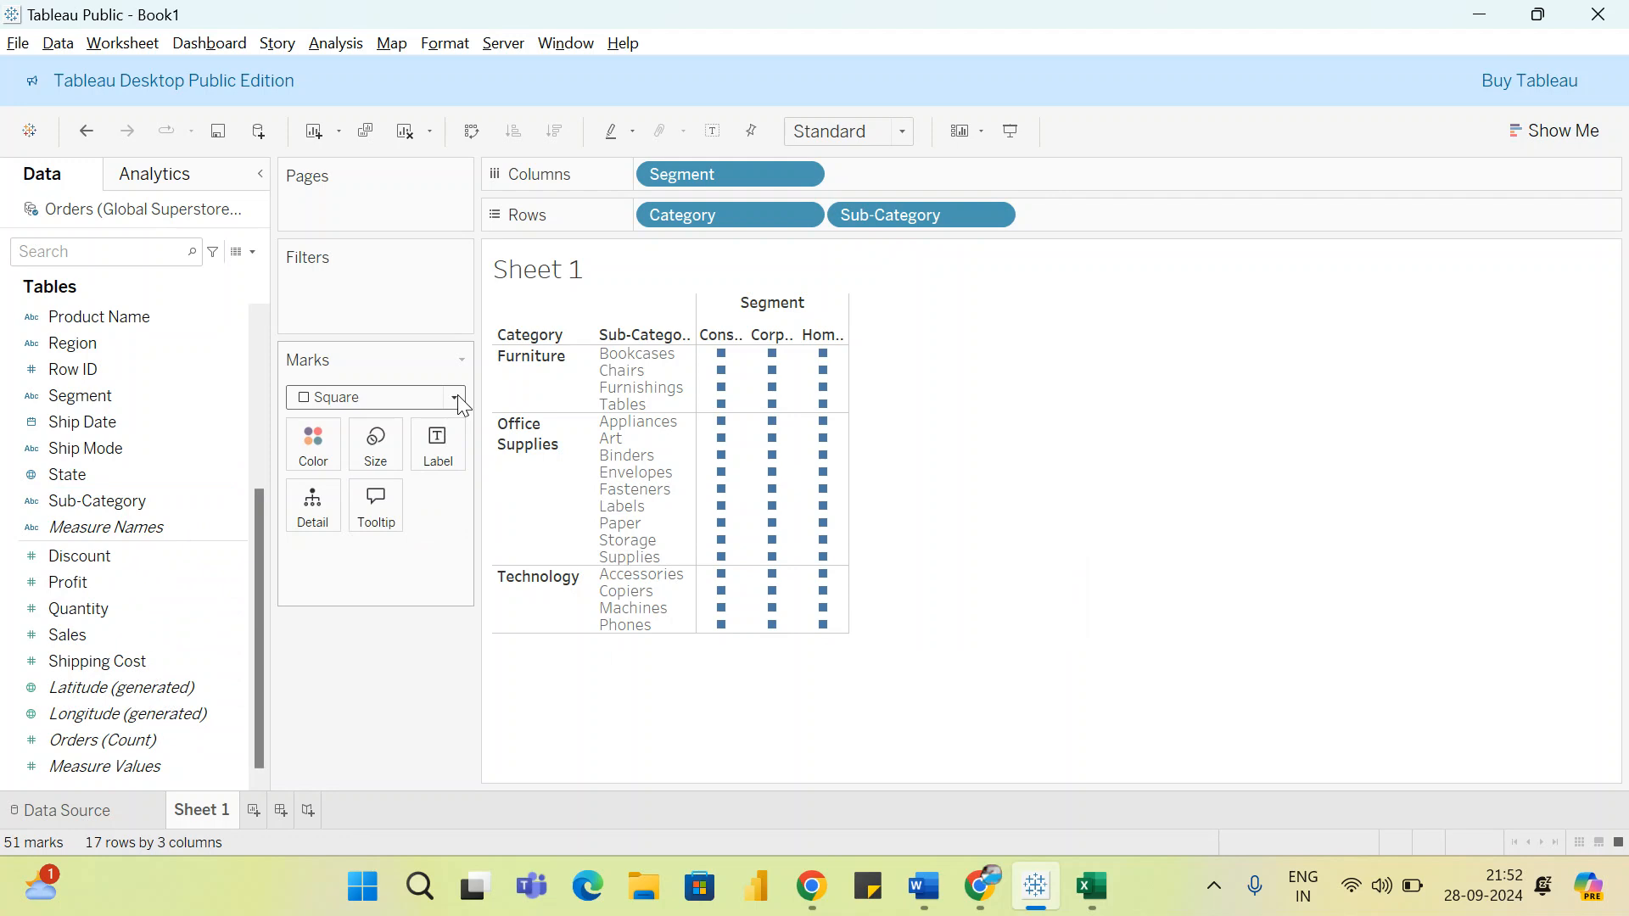
{"action": "left_click", "coordinate": [980, 886]}
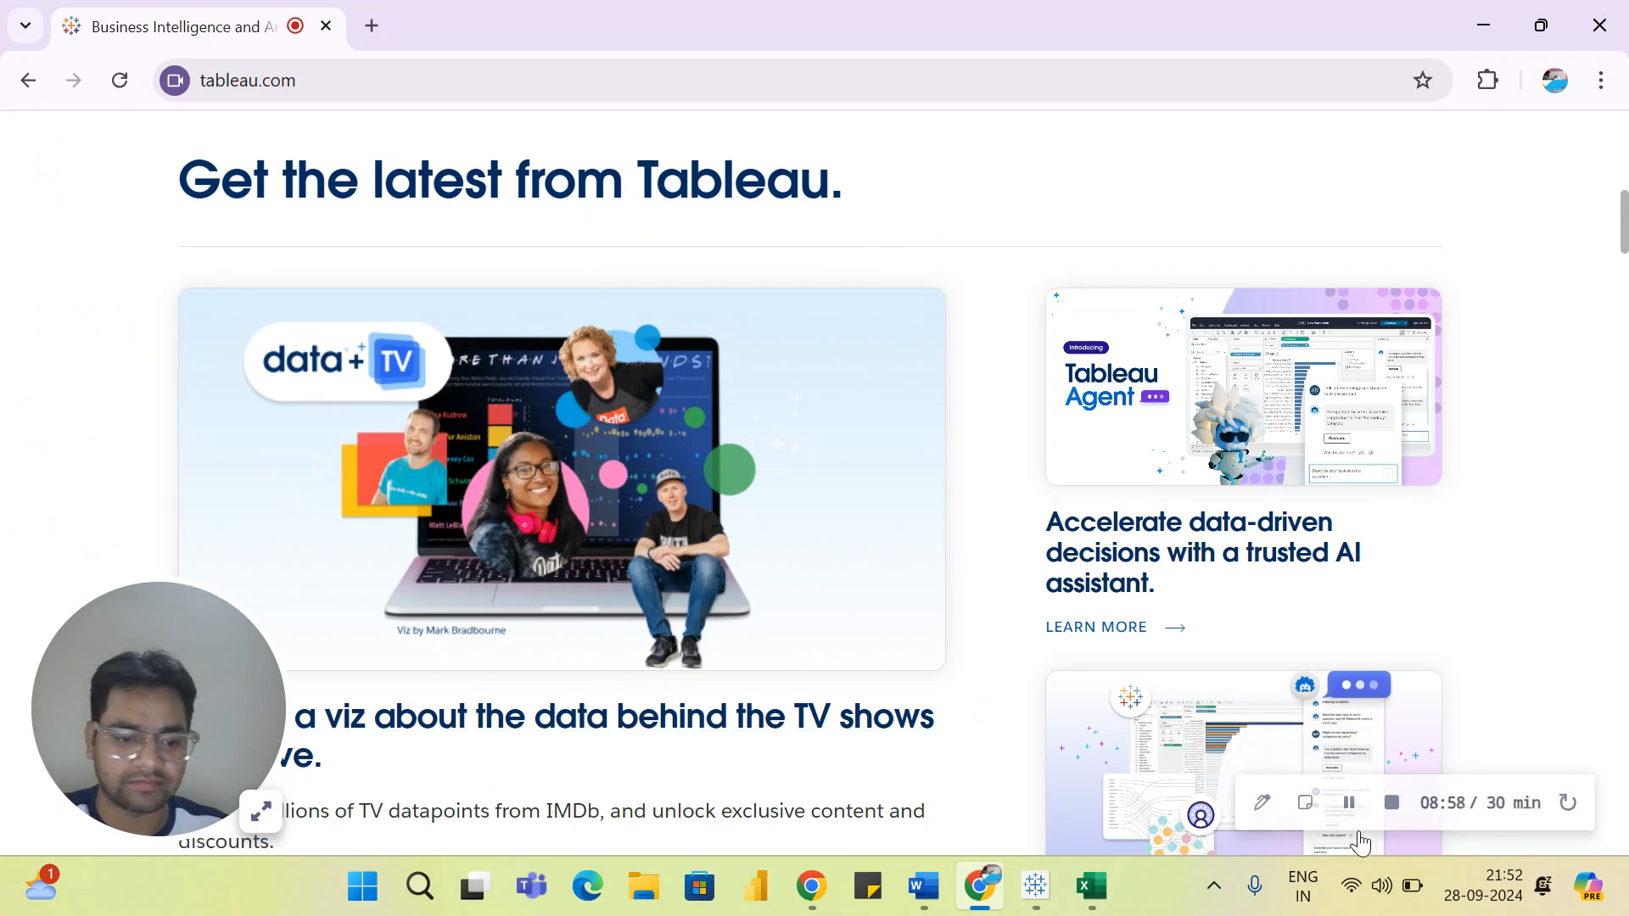
{"action": "left_click", "coordinate": [1393, 803]}
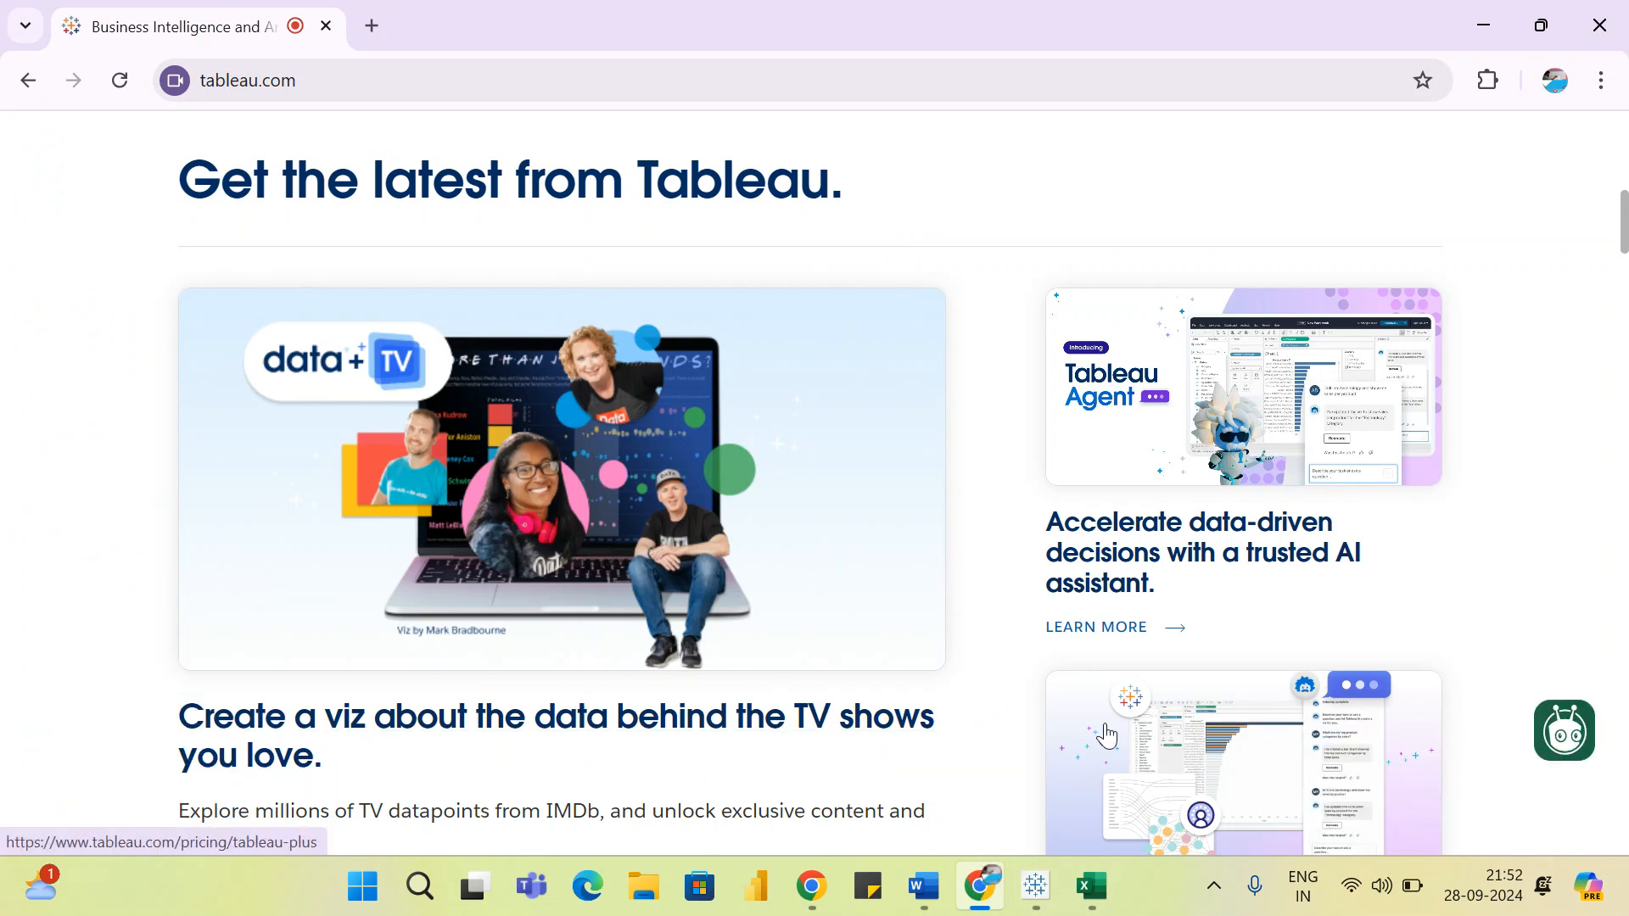